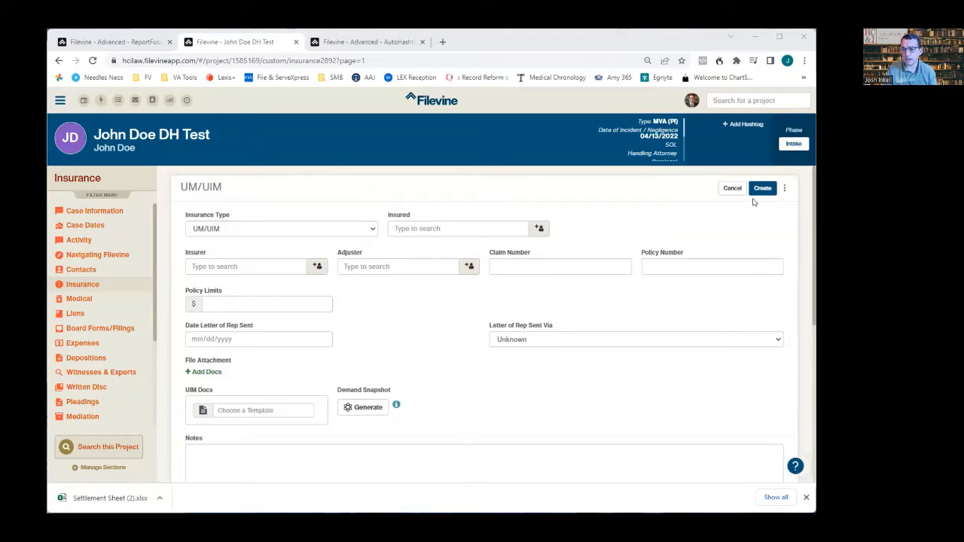
Step: Discard the unsaved UM/UIM entry and start a new insurance item with the insurance type Liability
click(727, 188)
click(197, 185)
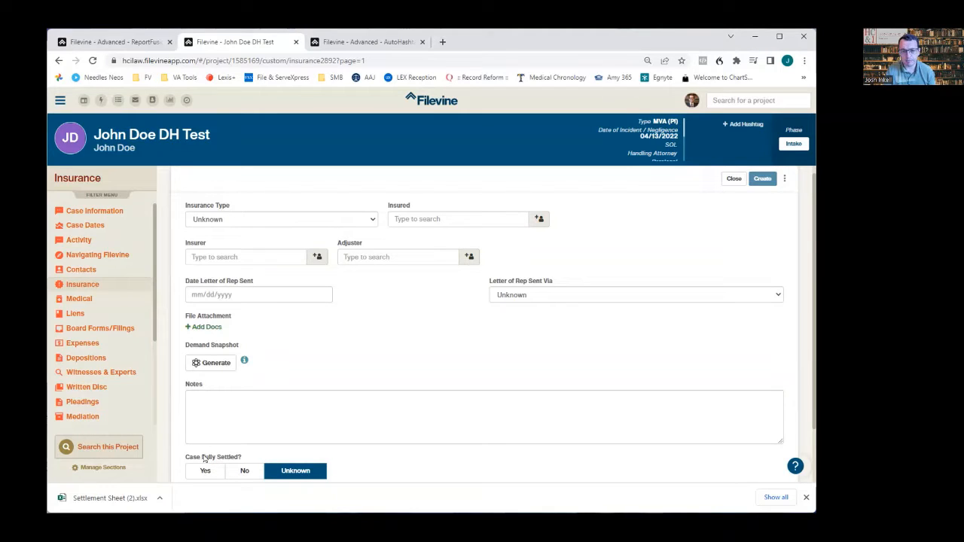
click(279, 219)
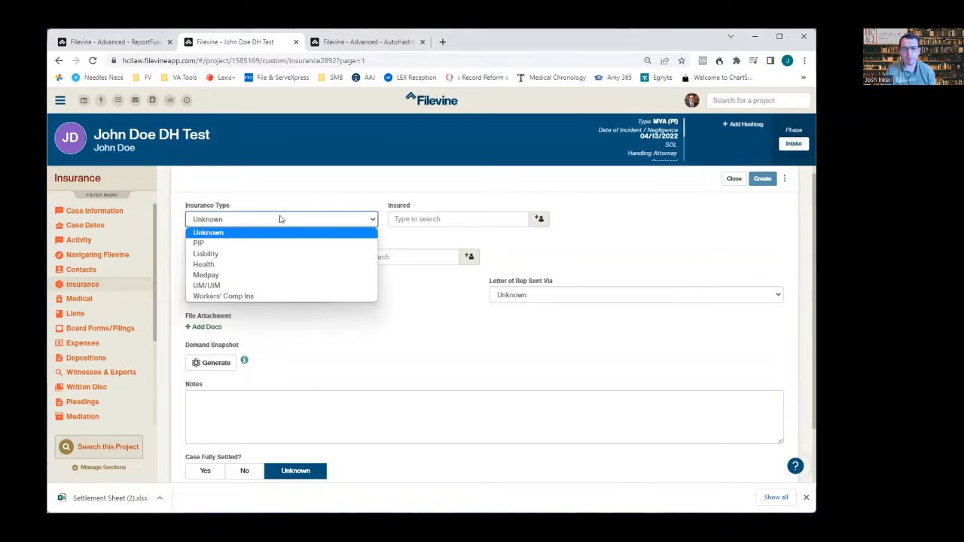
click(269, 256)
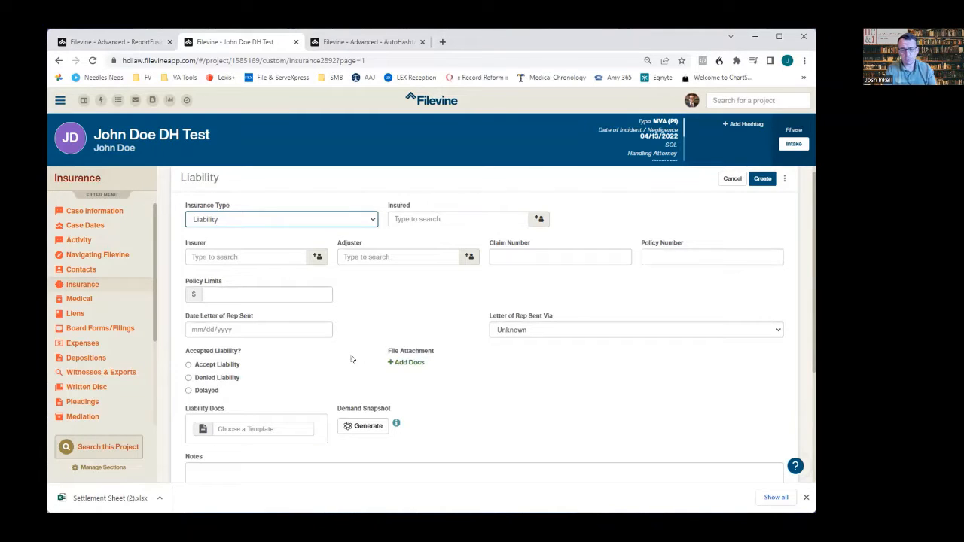
Step: Look through the document templates available under Liability Docs for this insurance item
scroll(351, 359, down, 1)
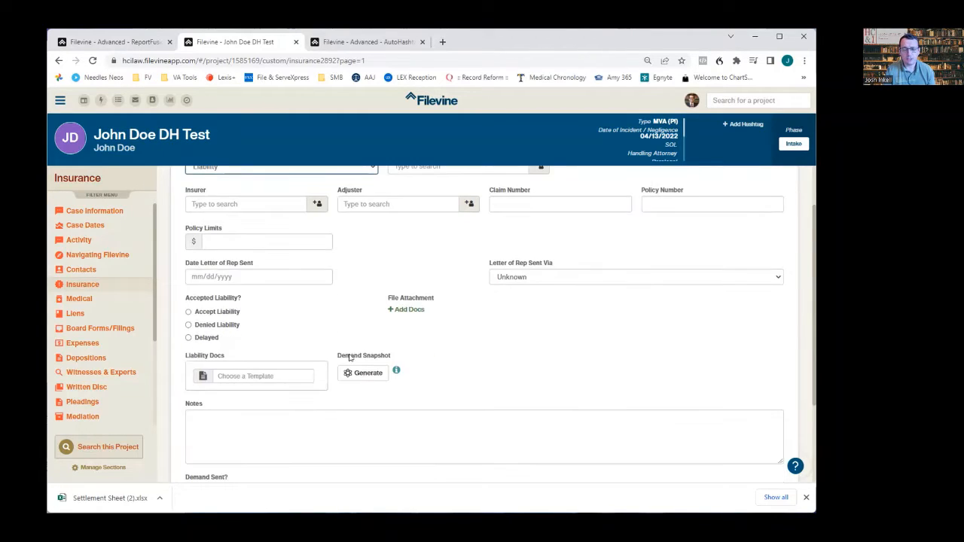
click(285, 375)
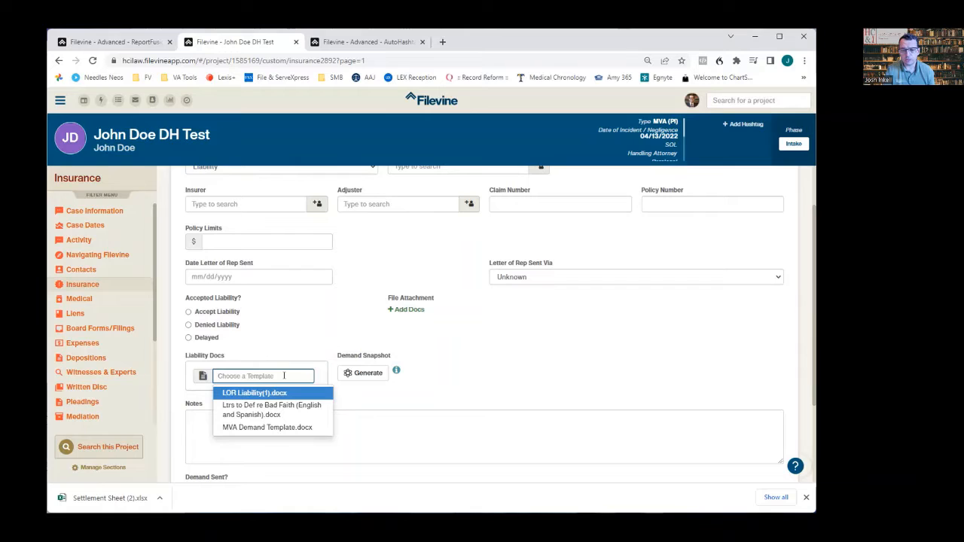
click(296, 332)
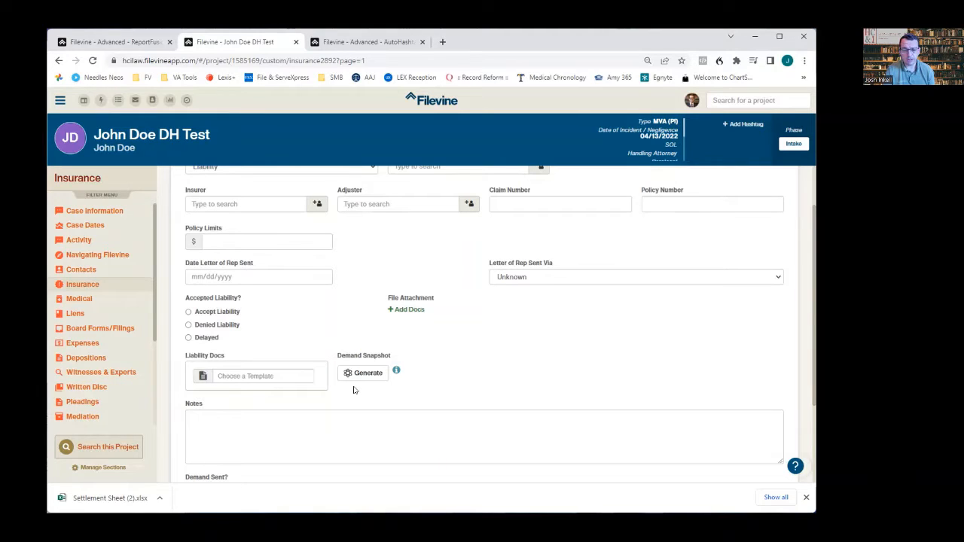
Step: Mark Demand Sent and Case Settled as Yes on the Liability item
scroll(353, 390, down, 3)
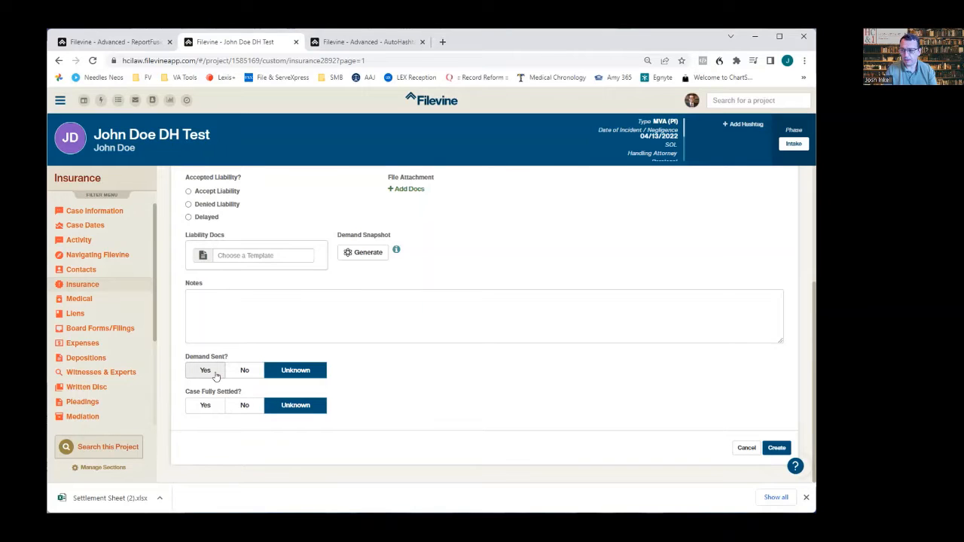
click(205, 370)
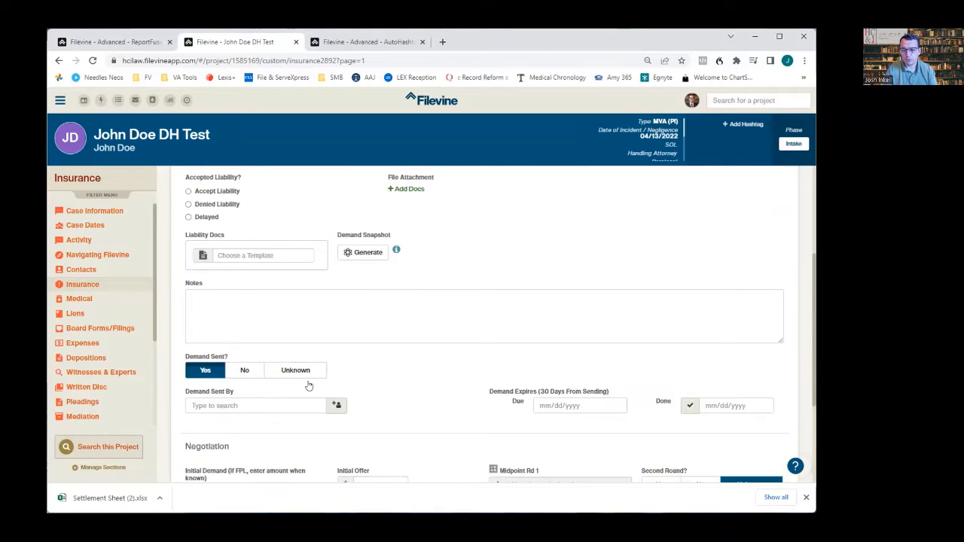
scroll(316, 384, down, 3)
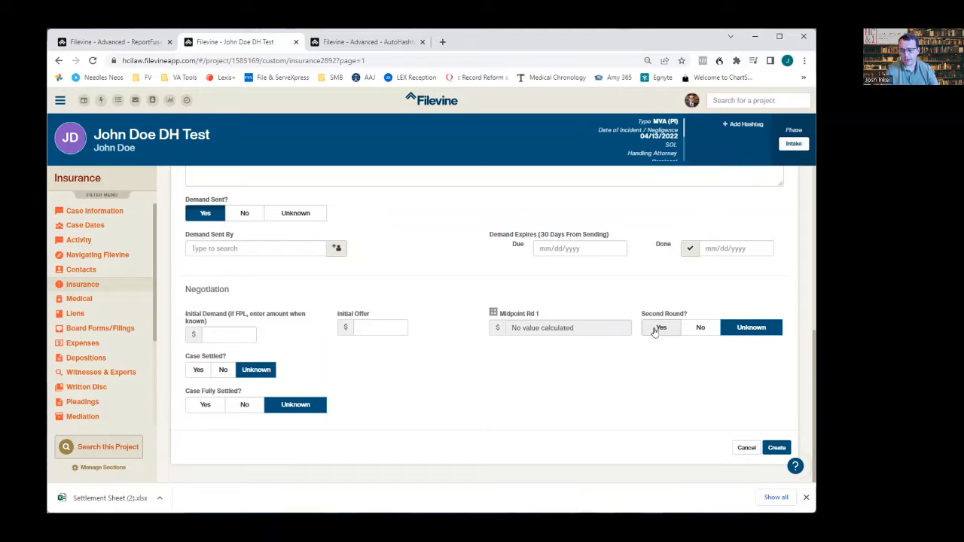
click(196, 370)
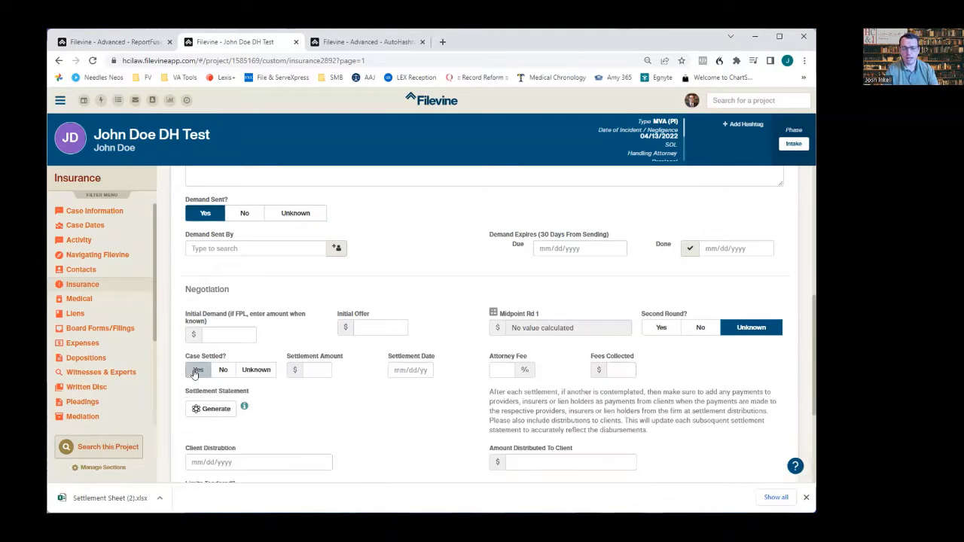
Step: Examine the settlement fields and read the note on recording payments and client distributions after each settlement
scroll(302, 397, down, 2)
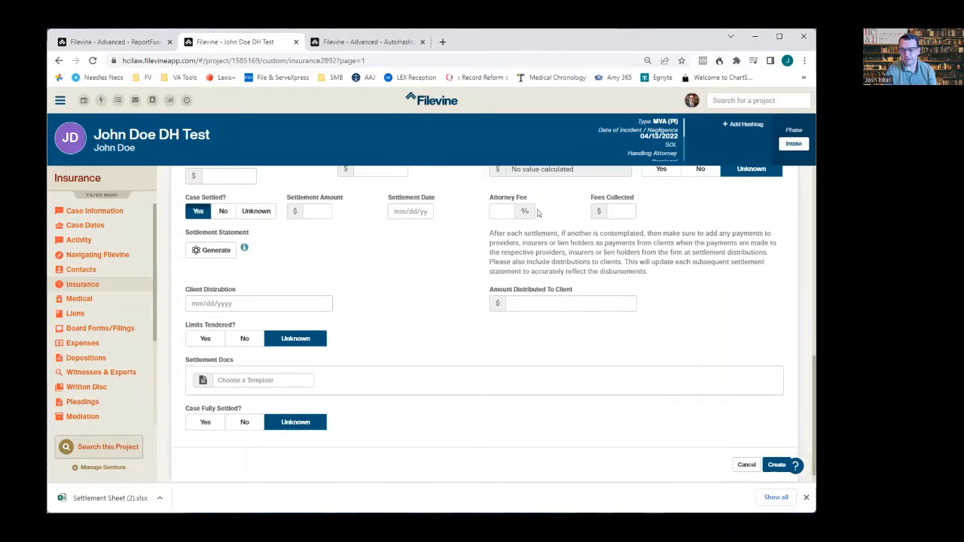
scroll(520, 219, up, 1)
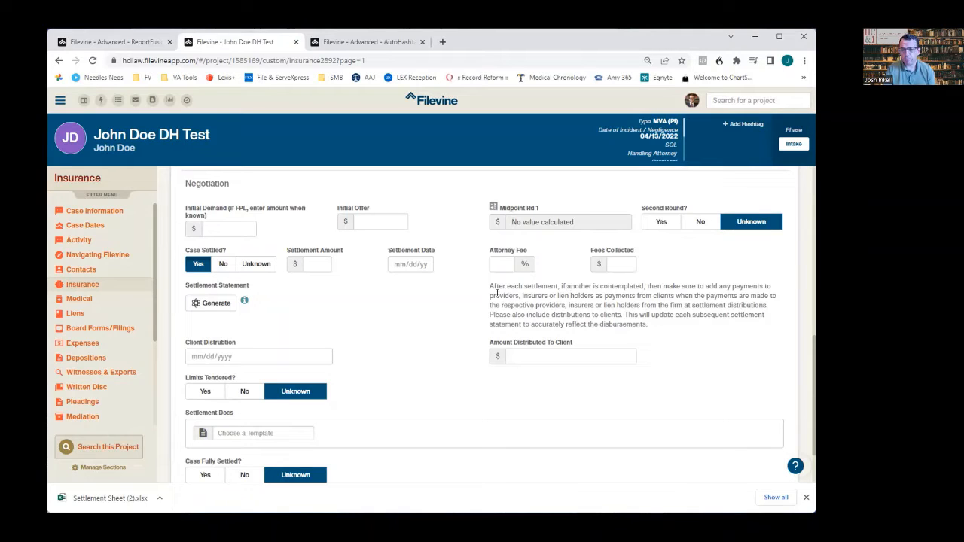
drag(485, 290, 668, 338)
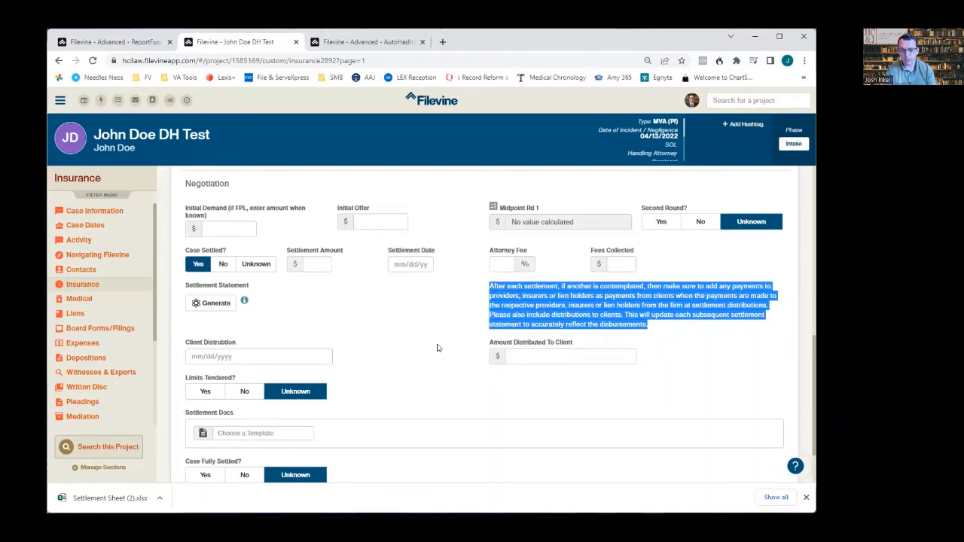
click(383, 333)
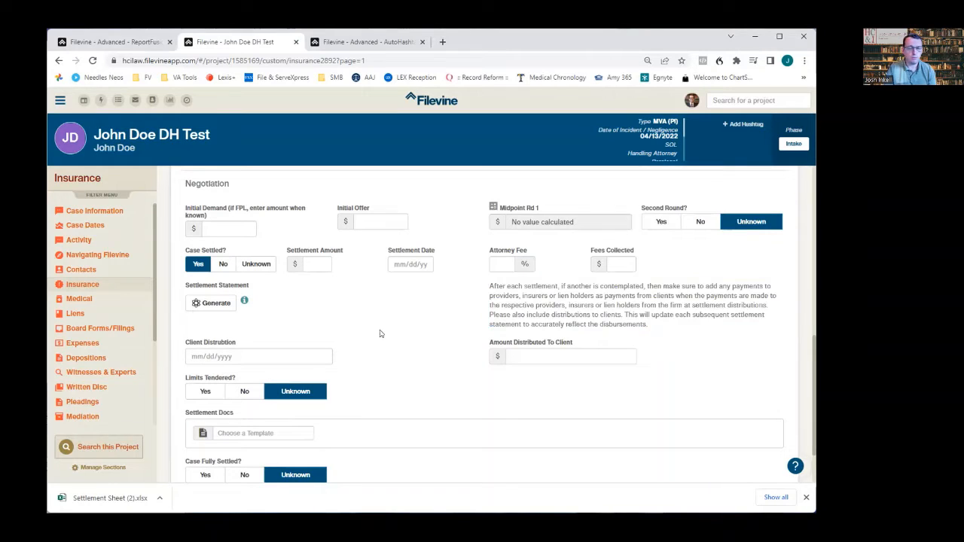
Step: Generate the settlement statement for the Liability item, open the resulting PDF and review both pages
click(221, 304)
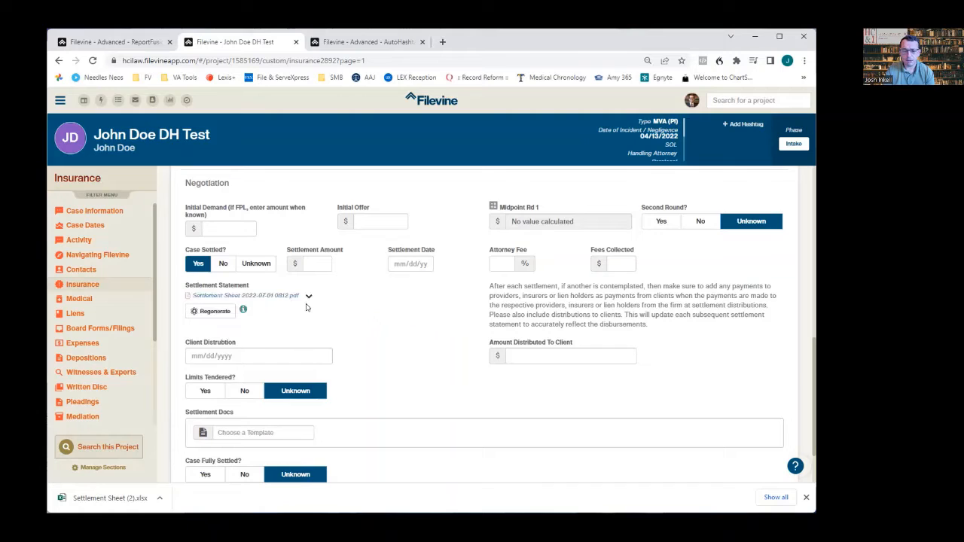
click(250, 300)
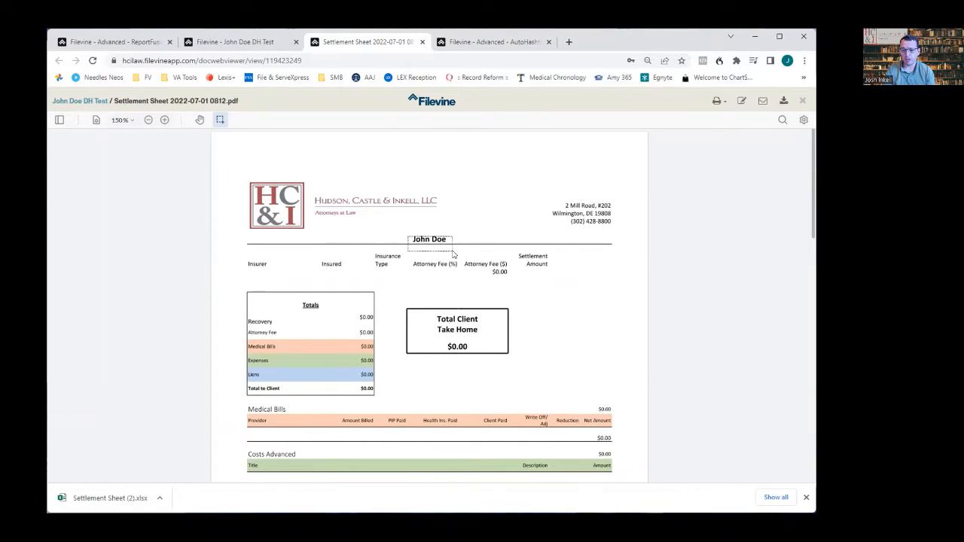
scroll(347, 354, down, 2)
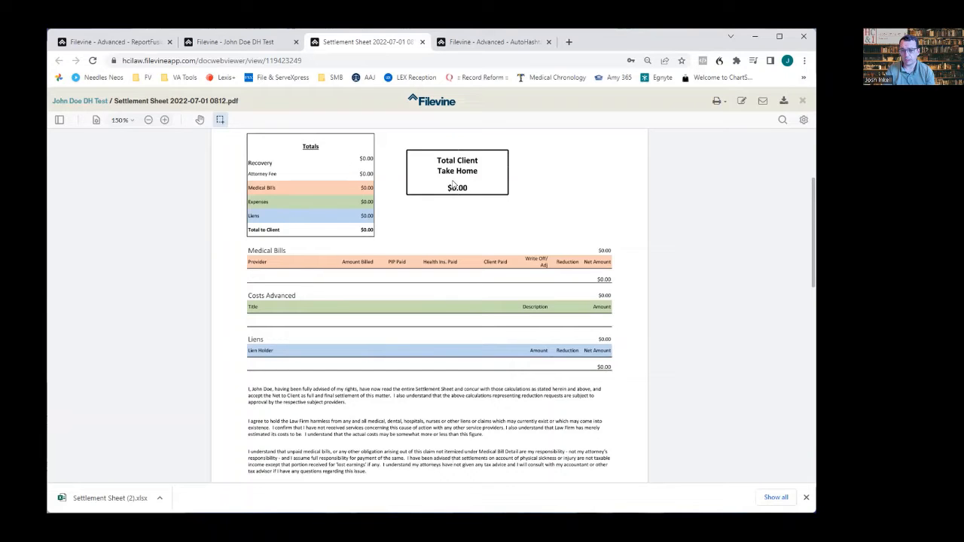
scroll(376, 266, down, 2)
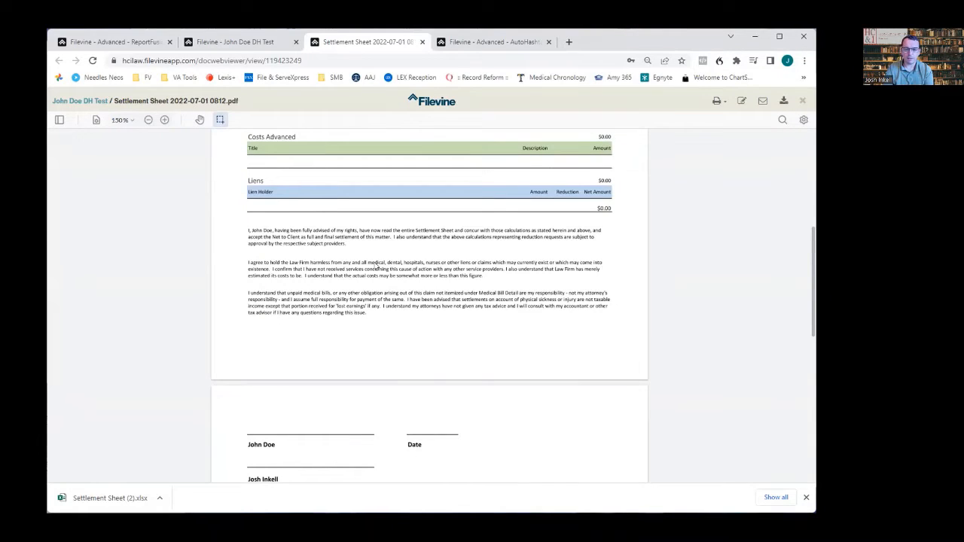
scroll(377, 266, down, 1)
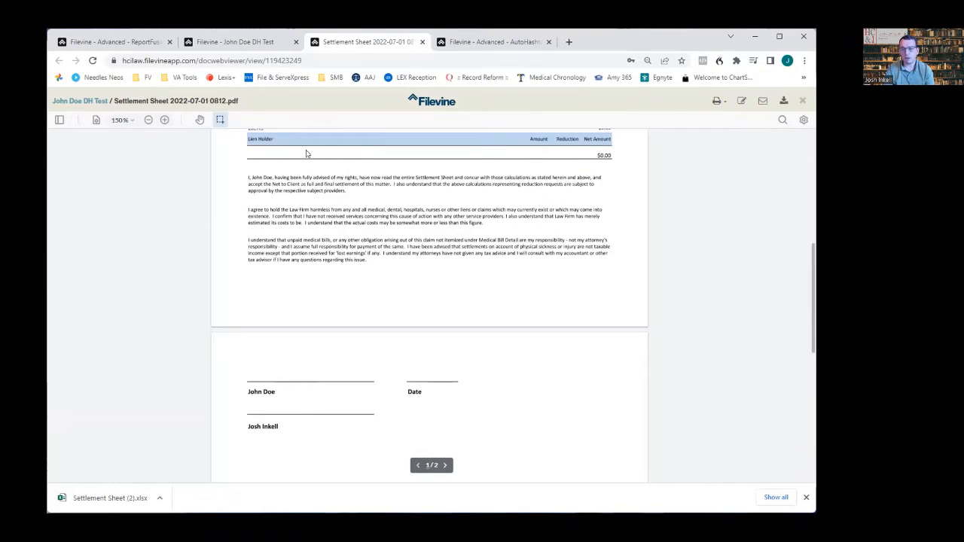
Step: Return to the project and open the Settlement folder in its documents
click(254, 42)
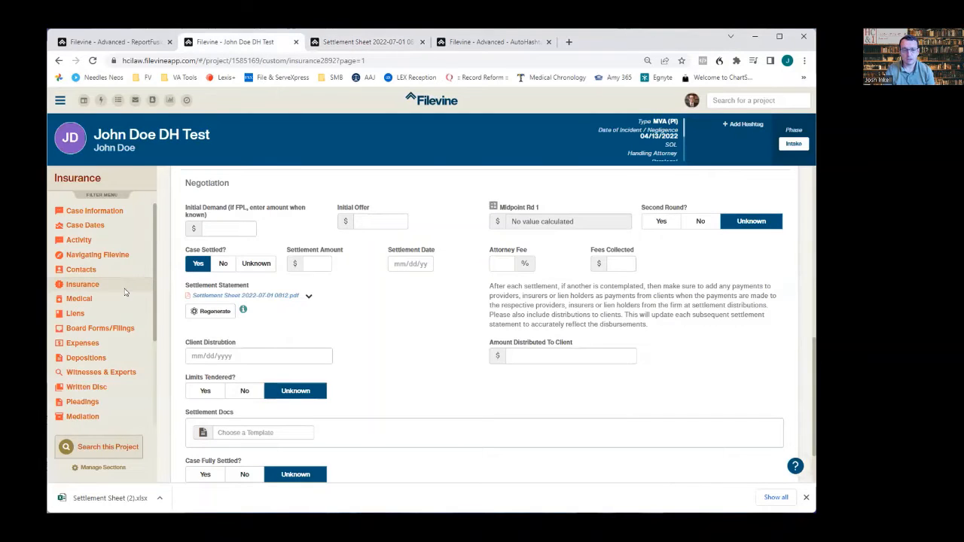
scroll(125, 293, down, 2)
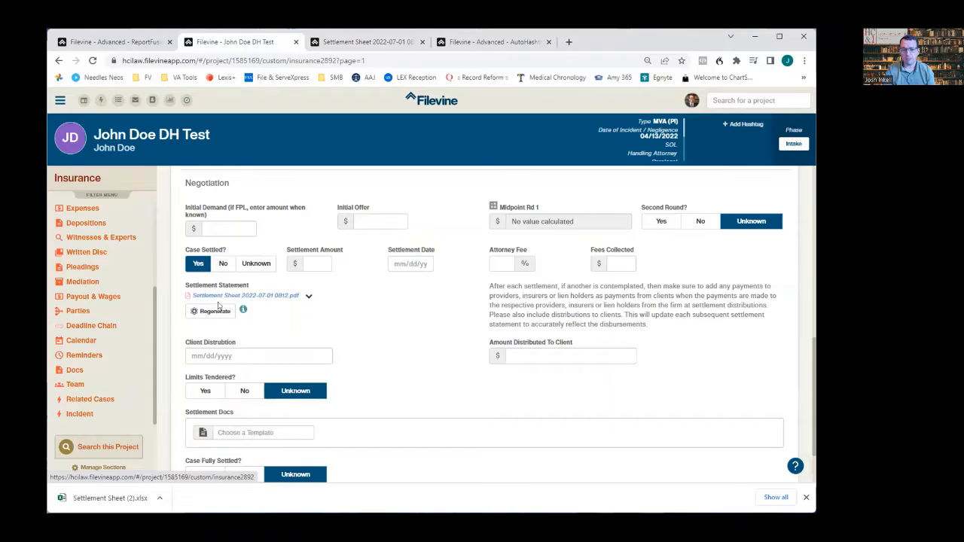
click(144, 369)
click(215, 357)
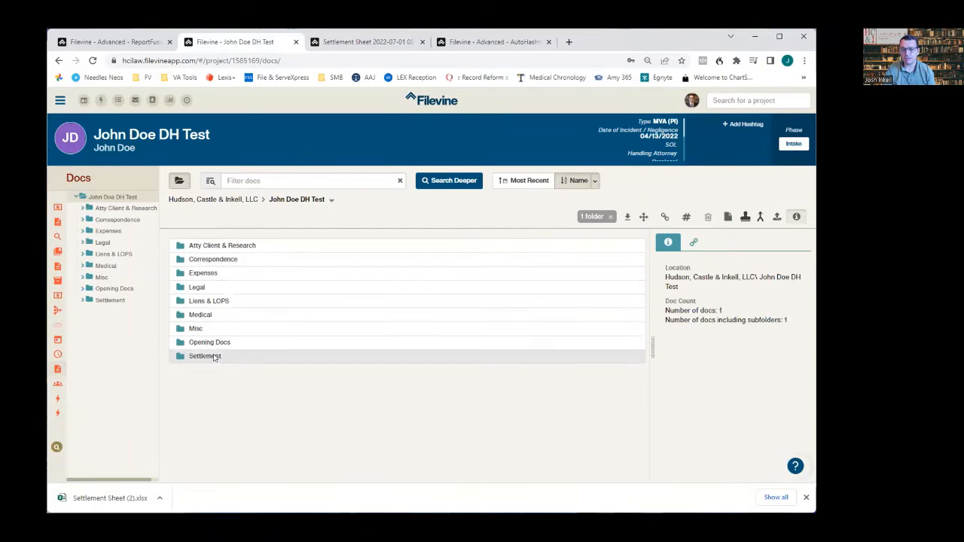
double_click(214, 357)
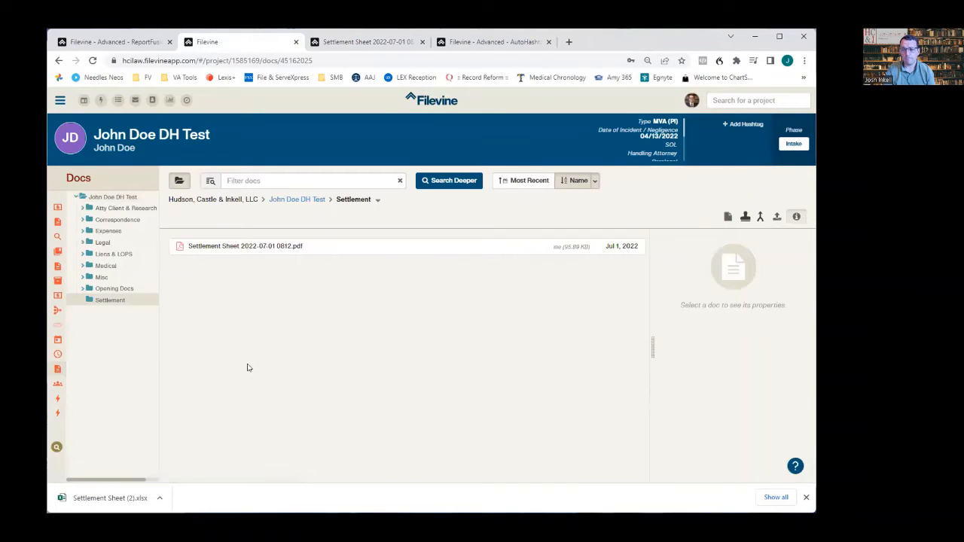
Step: Select the generated settlement sheet PDF and view the further document actions available for it, including Vinesign
click(246, 245)
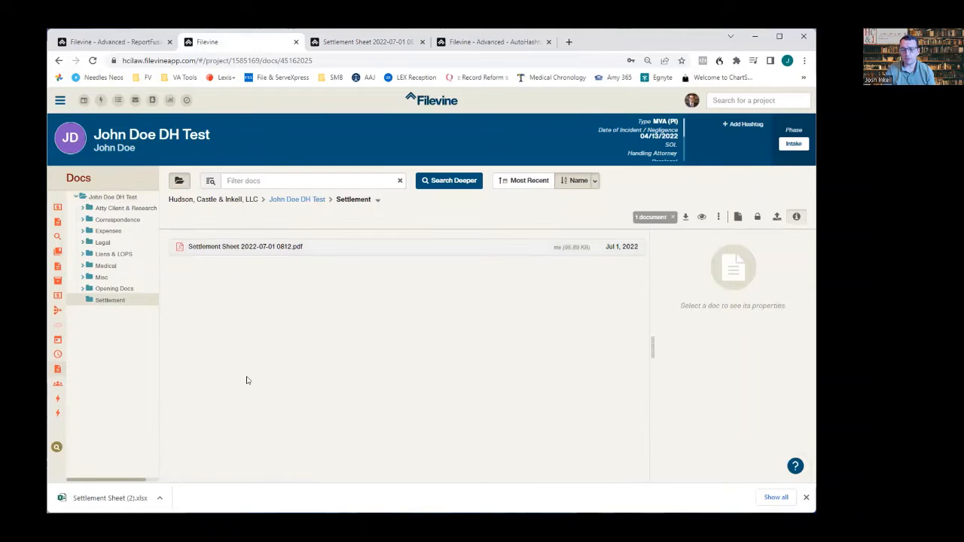
click(710, 216)
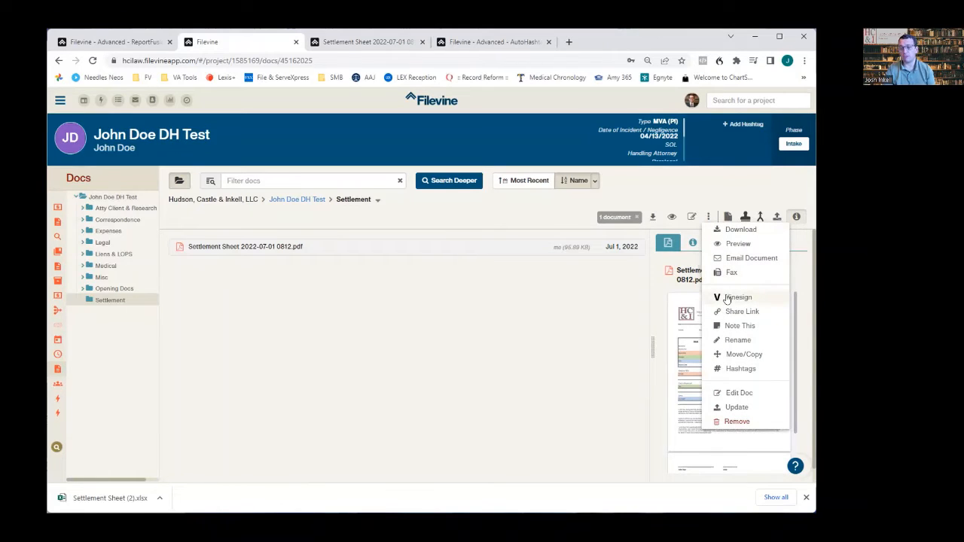
click(526, 351)
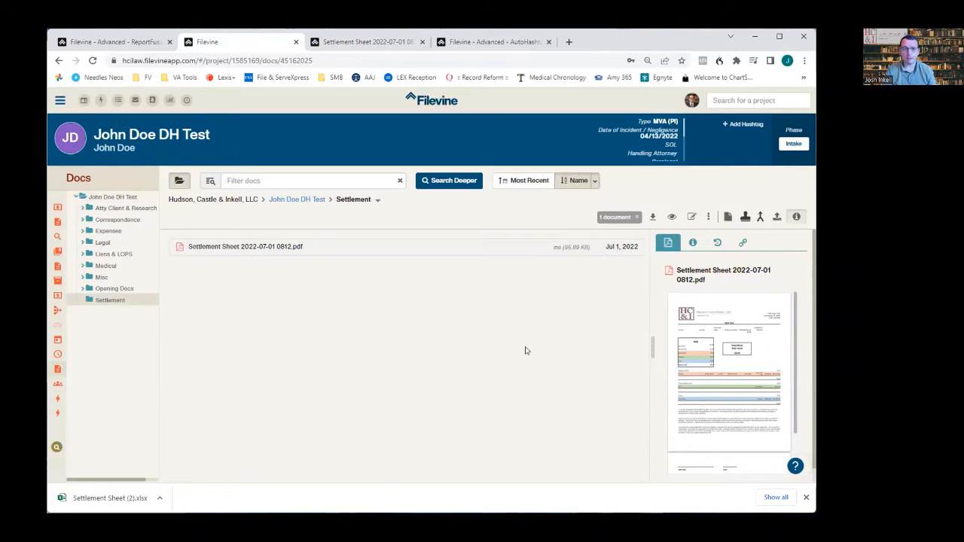
Step: Switch to the ReportFusion setup and examine the reports included in Settlement Sheet (Updated)
click(123, 47)
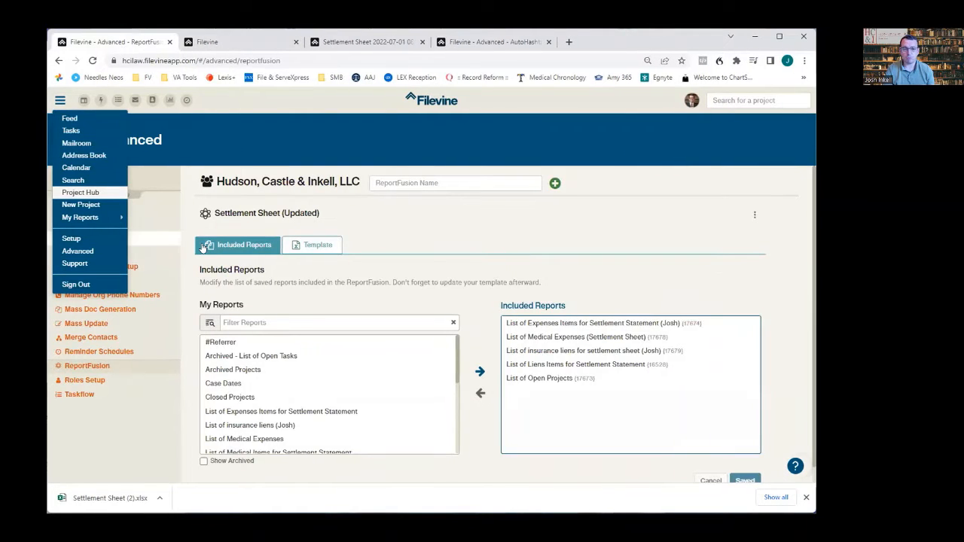
scroll(304, 272, down, 1)
scroll(303, 272, up, 1)
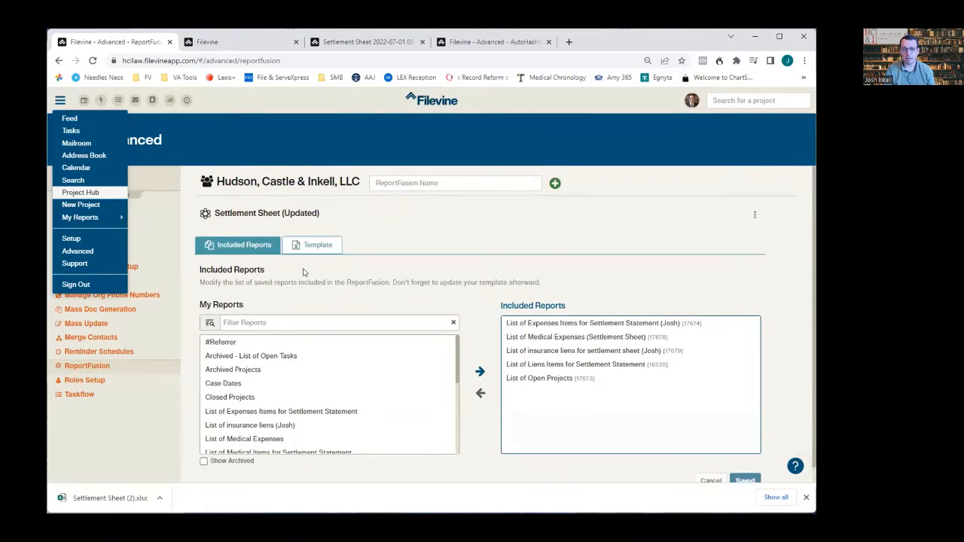
click(315, 279)
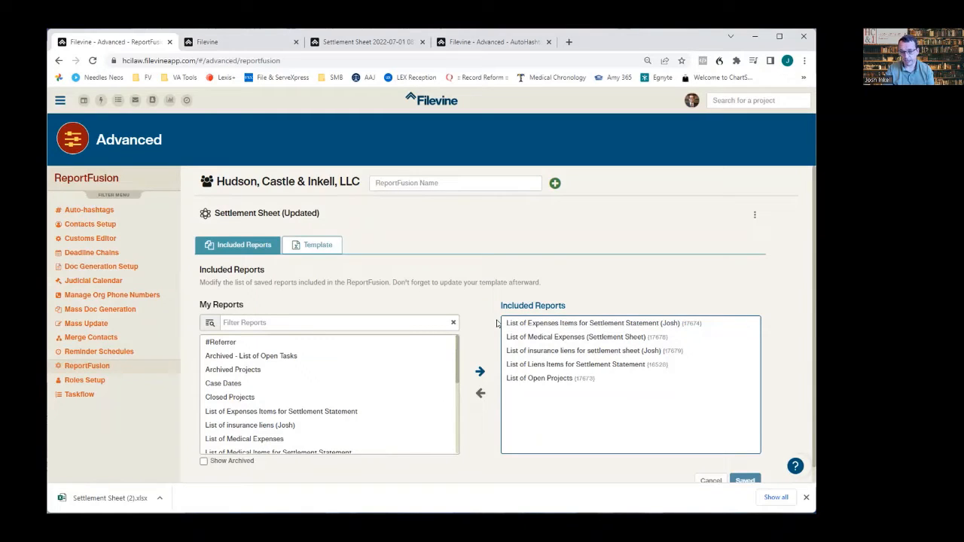
Step: Download the current ReportFusion template, Settlement Sheet.xlsx, and open it
click(319, 246)
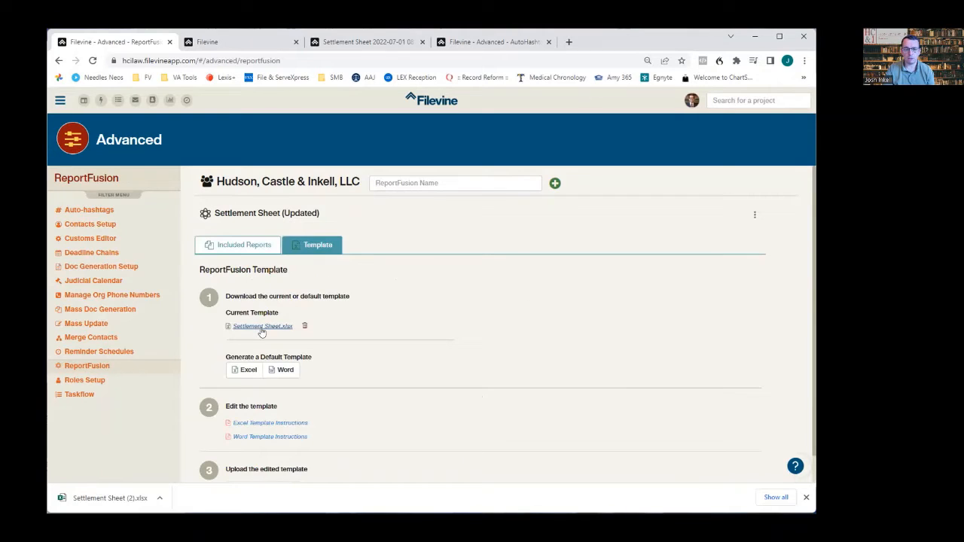
scroll(263, 335, down, 1)
click(246, 297)
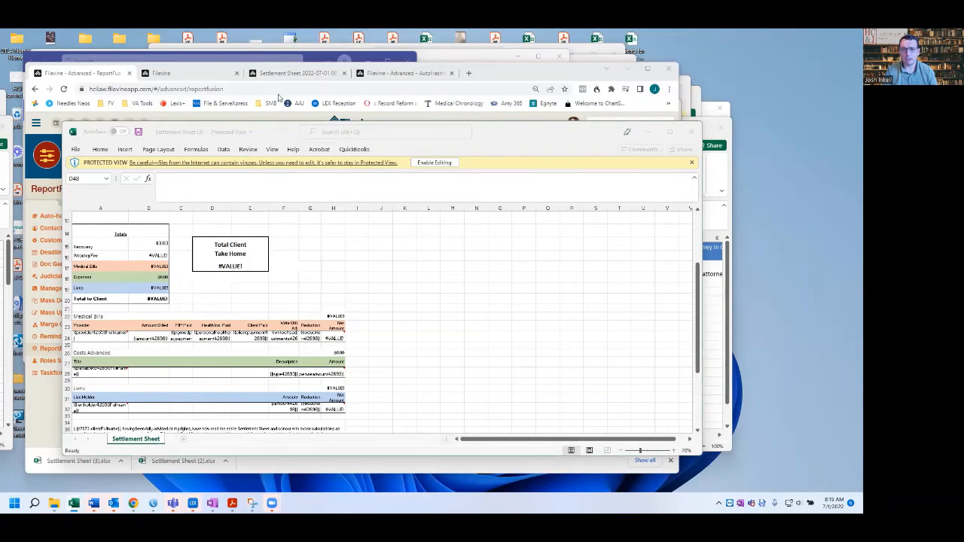
Step: In Excel, enable editing on the downloaded settlement sheet template and examine the merge fields in its upper rows
drag(264, 139, 268, 96)
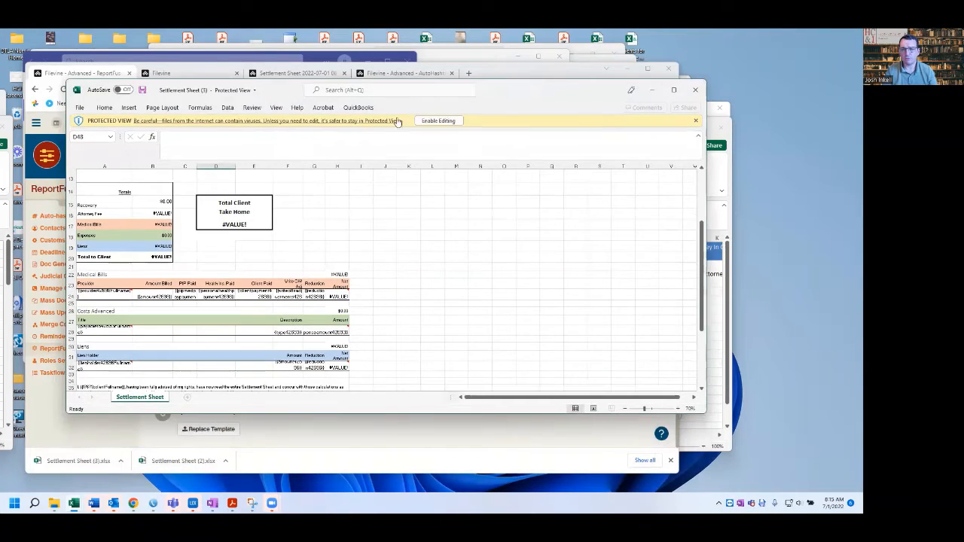
click(435, 120)
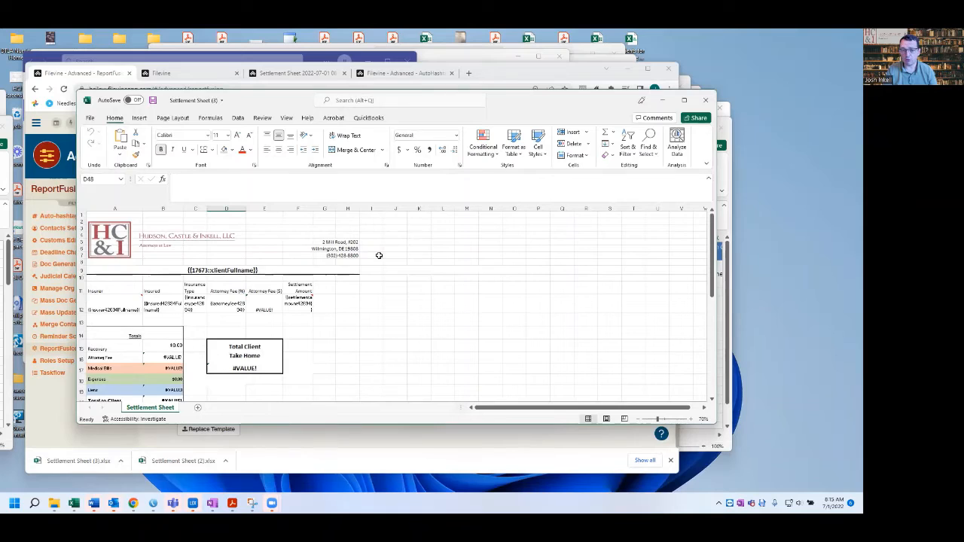
scroll(378, 256, down, 1)
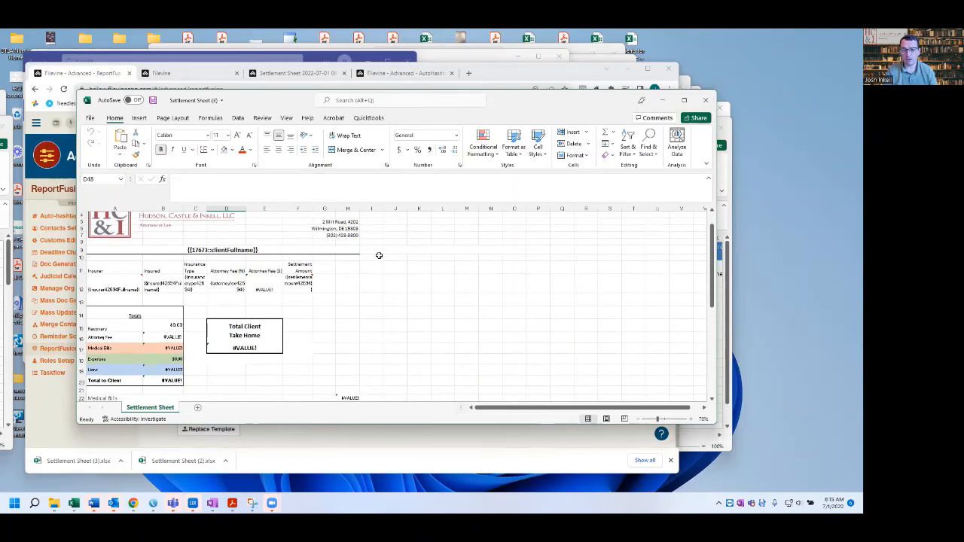
mouse_move(136, 279)
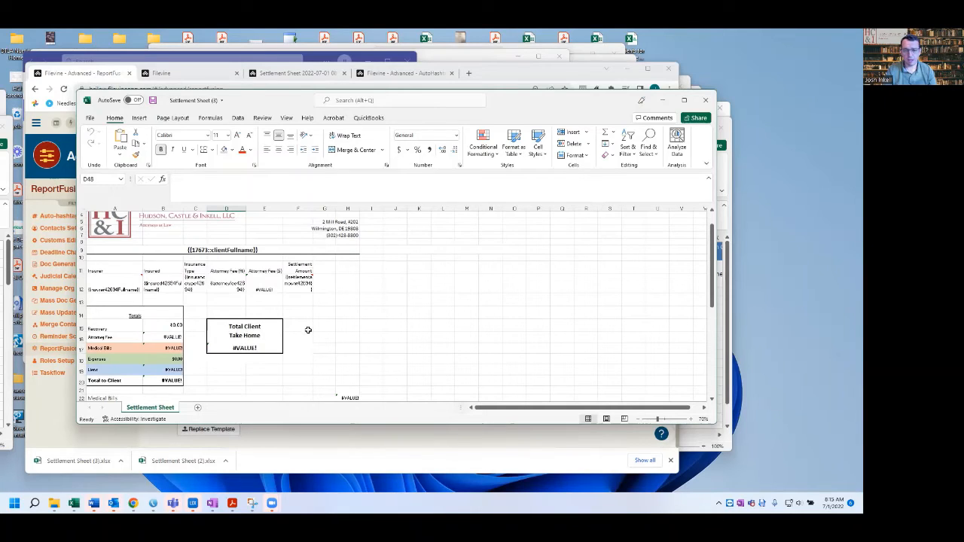
Step: Examine the settlement sheet template from the totals through Medical Bills, Costs Advanced and Liens to the client acknowledgement and signature lines
mouse_move(302, 282)
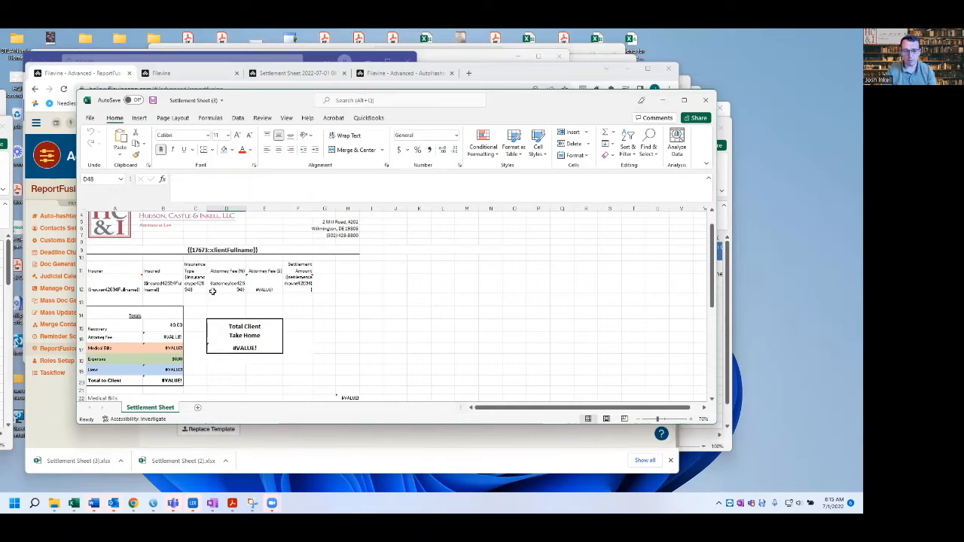
scroll(208, 301, down, 2)
scroll(170, 313, down, 1)
scroll(169, 308, down, 3)
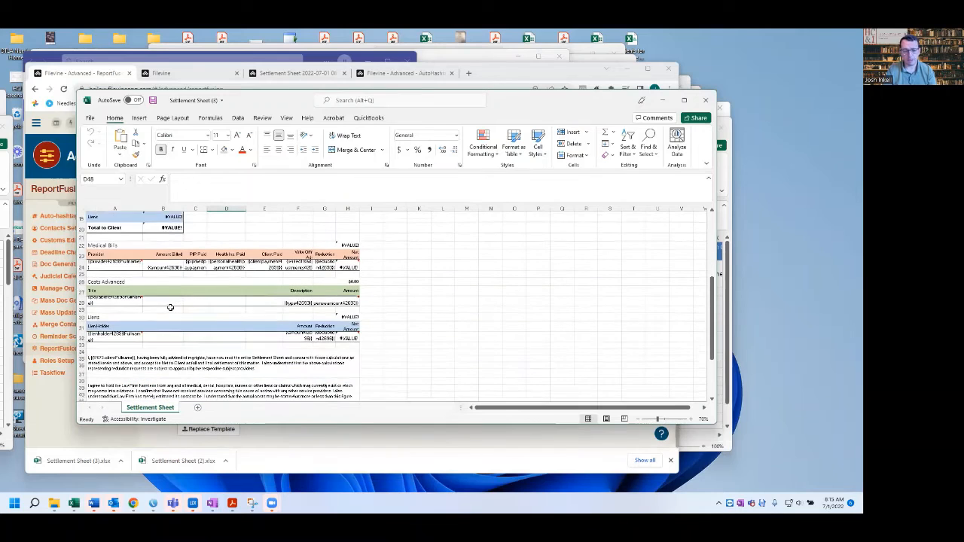
scroll(166, 310, down, 2)
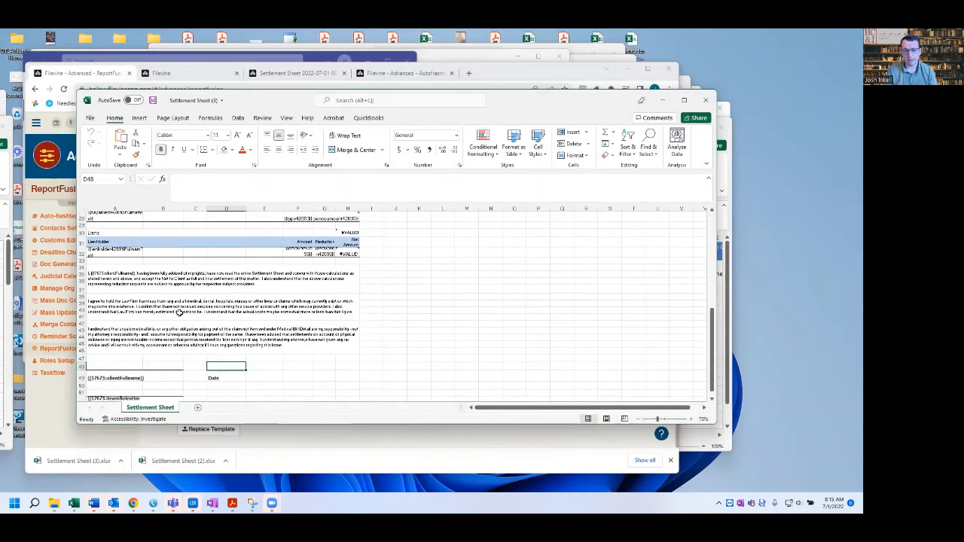
scroll(139, 263, up, 1)
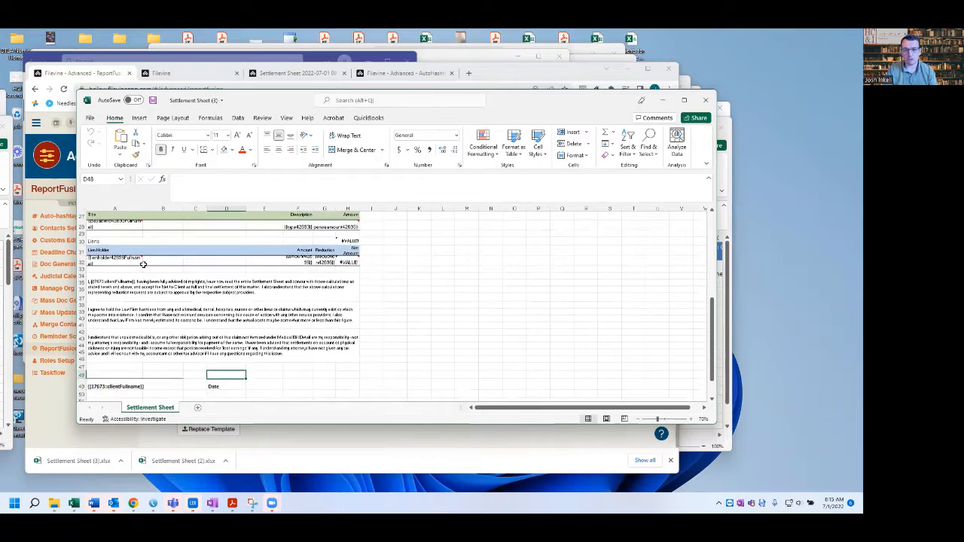
Step: Switch to Filevine, review the reports included in Settlement Sheet (Updated), and generate a default Excel template for it
click(514, 80)
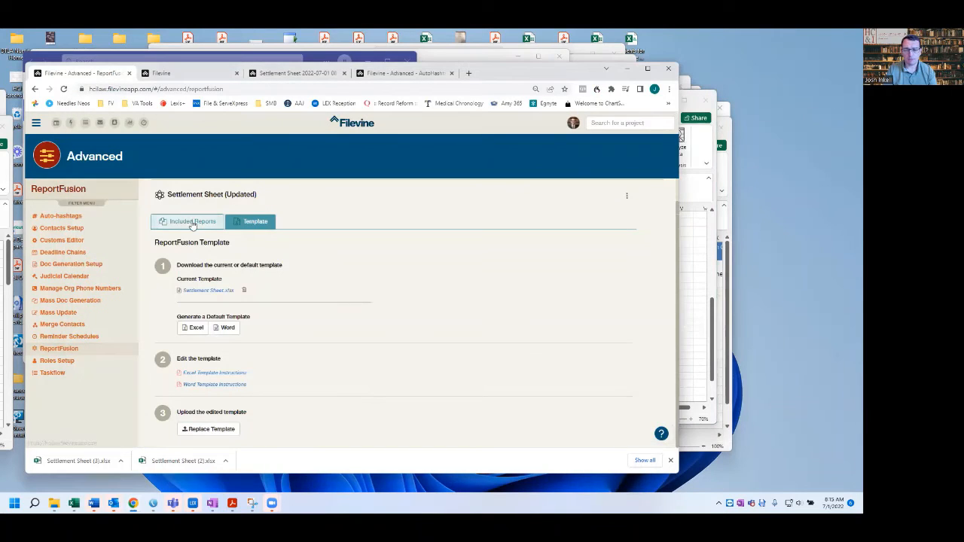
click(192, 221)
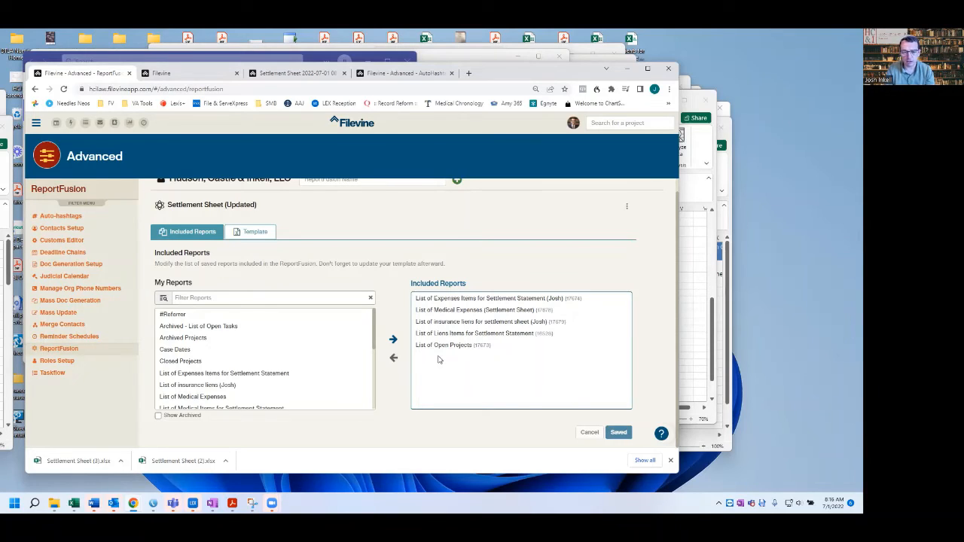
click(253, 232)
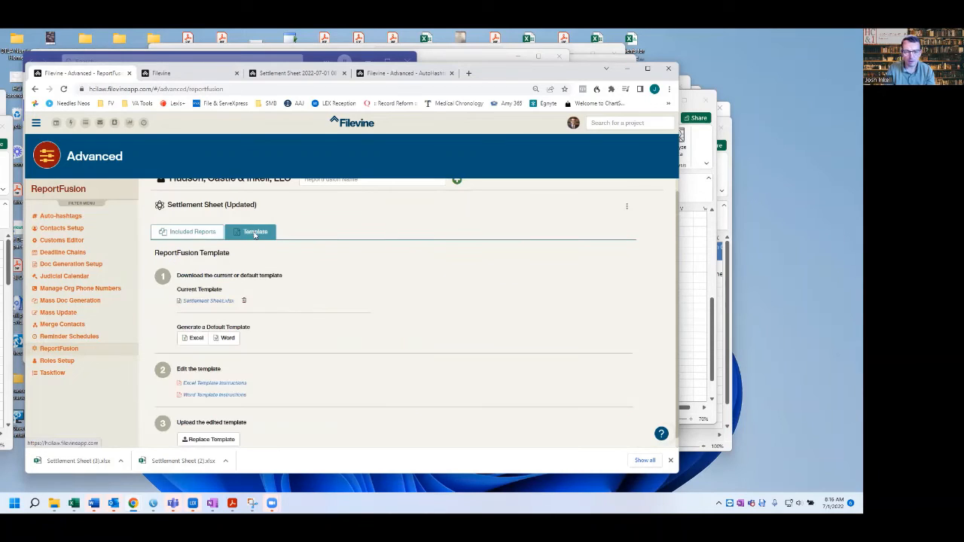
scroll(283, 356, down, 1)
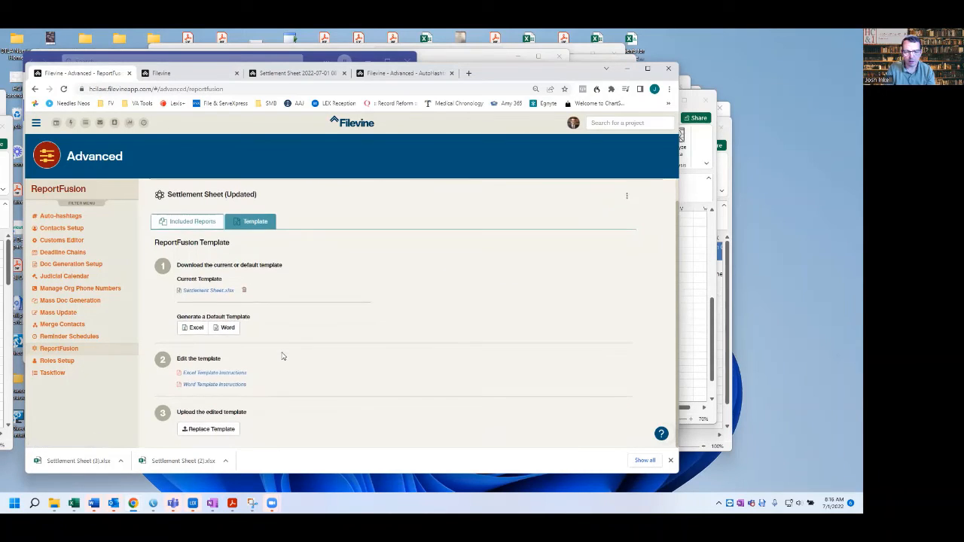
click(193, 331)
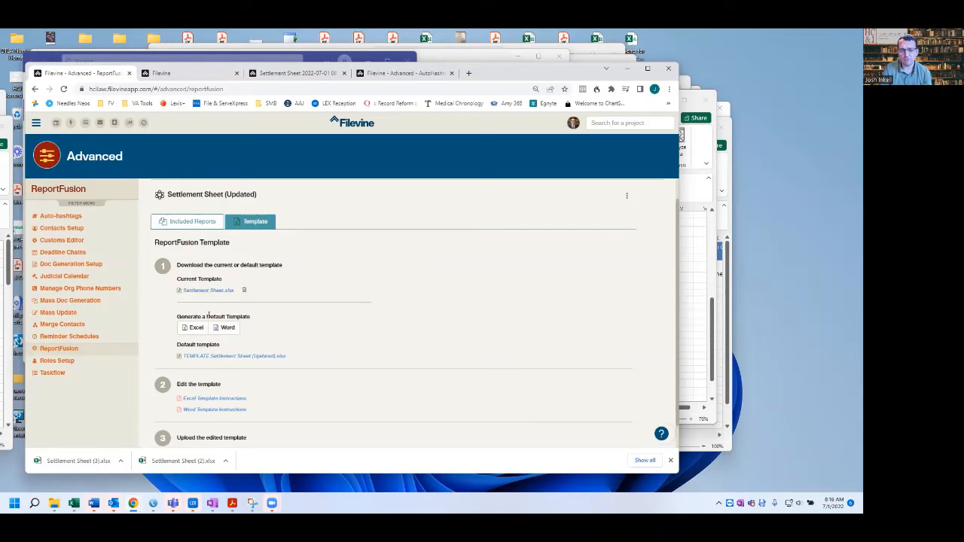
Step: Download the default template, TEMPLATE Settlement Sheet (Updated).xlsx, open it in Excel and enable editing
click(225, 356)
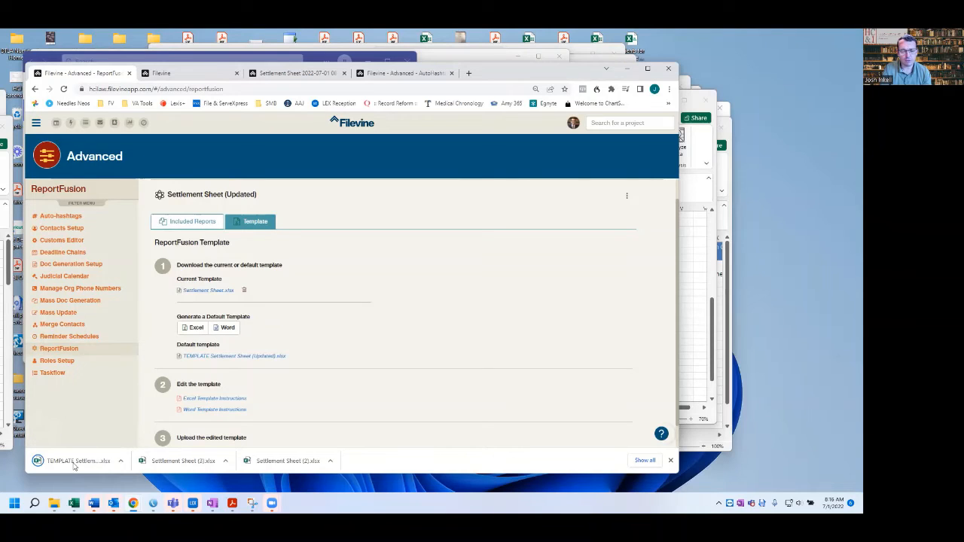
click(72, 461)
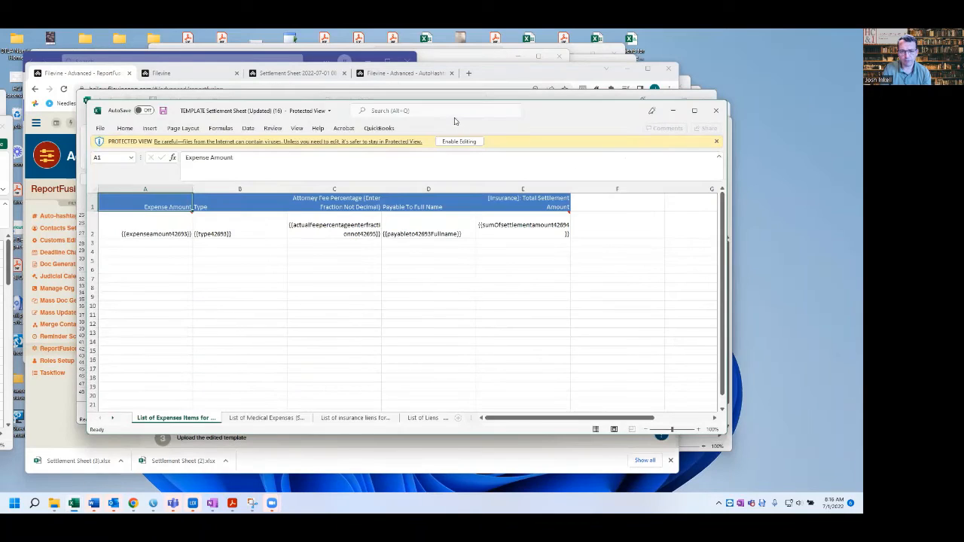
click(447, 140)
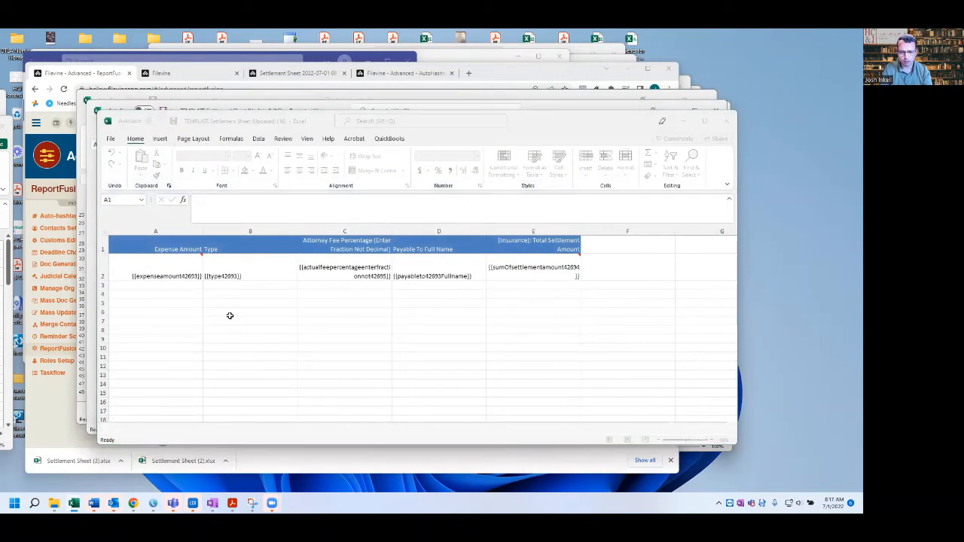
mouse_move(179, 276)
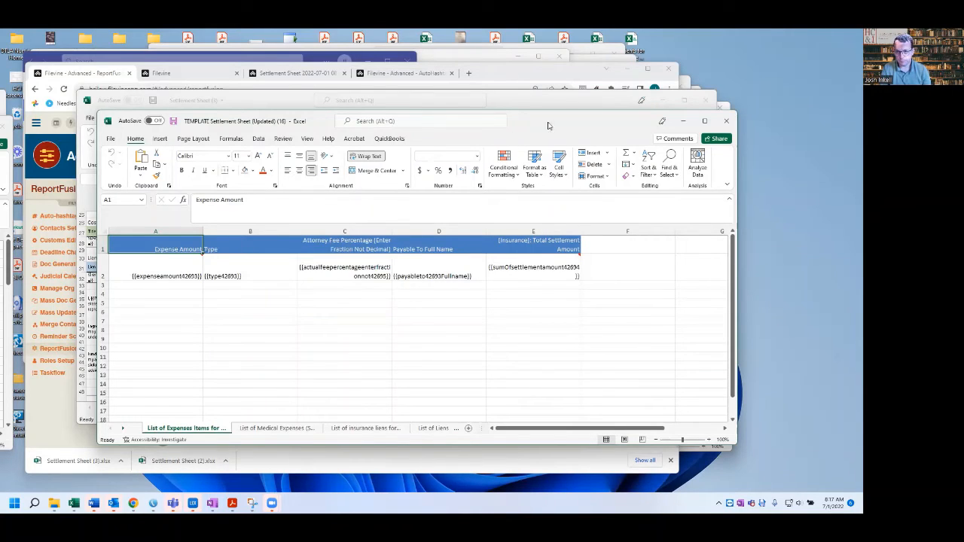
mouse_move(174, 277)
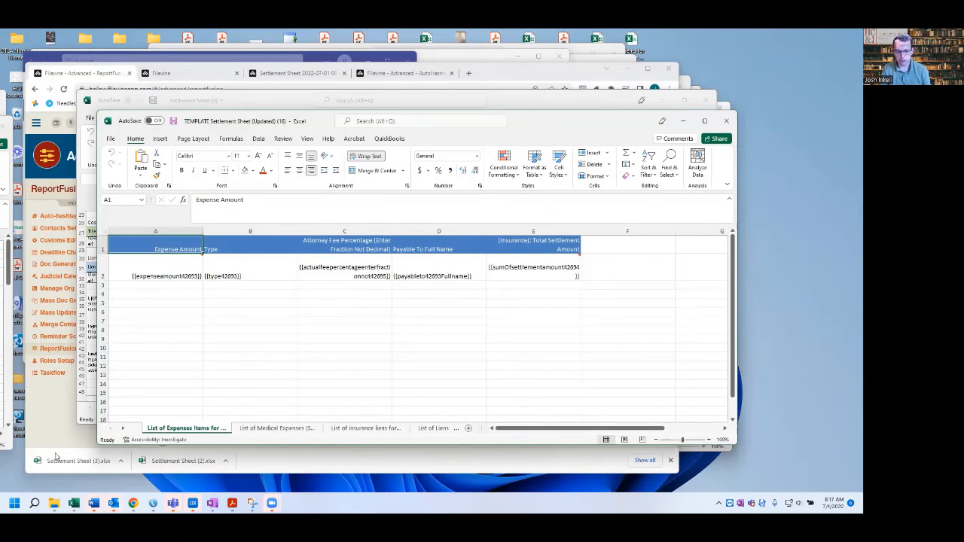
Step: Check the ID numbers of the included reports in Filevine and return to the default template in Excel
click(48, 425)
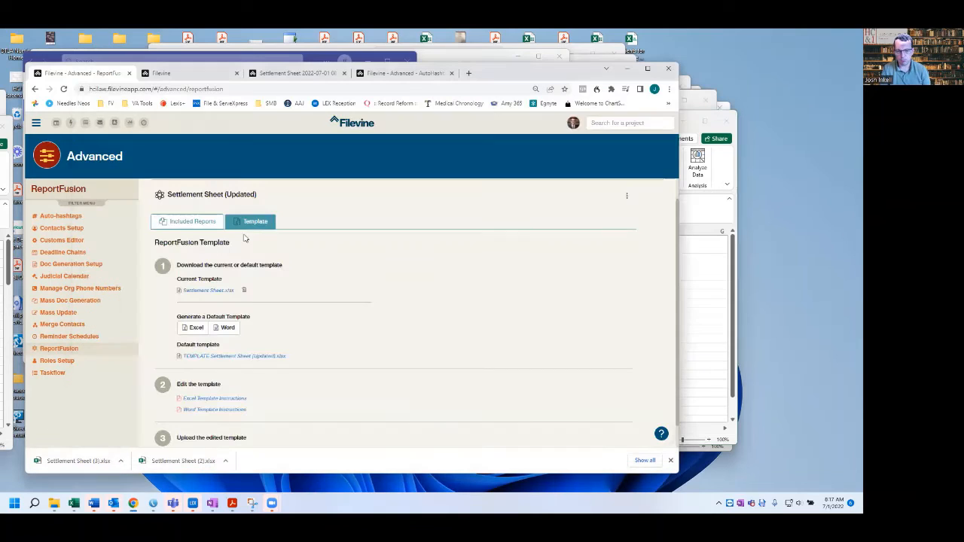
click(192, 229)
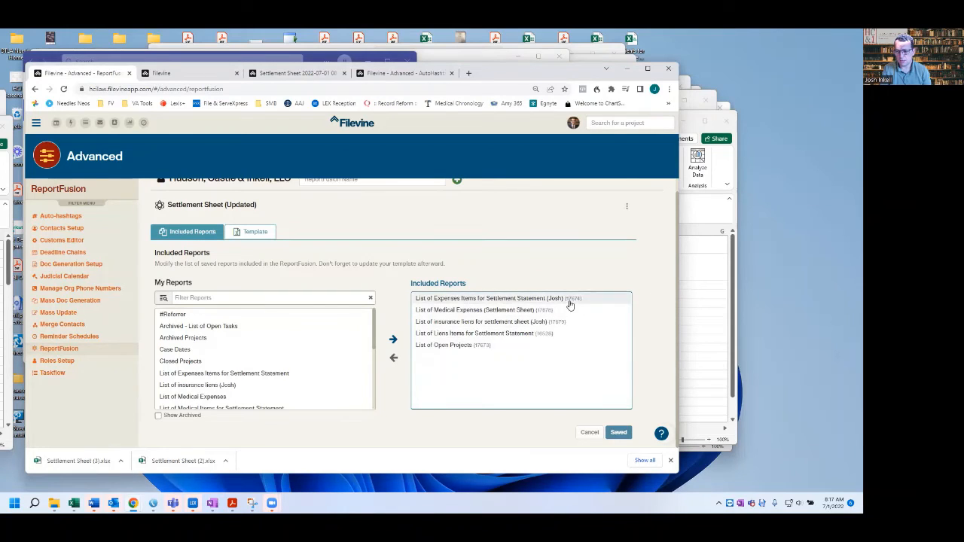
click(695, 298)
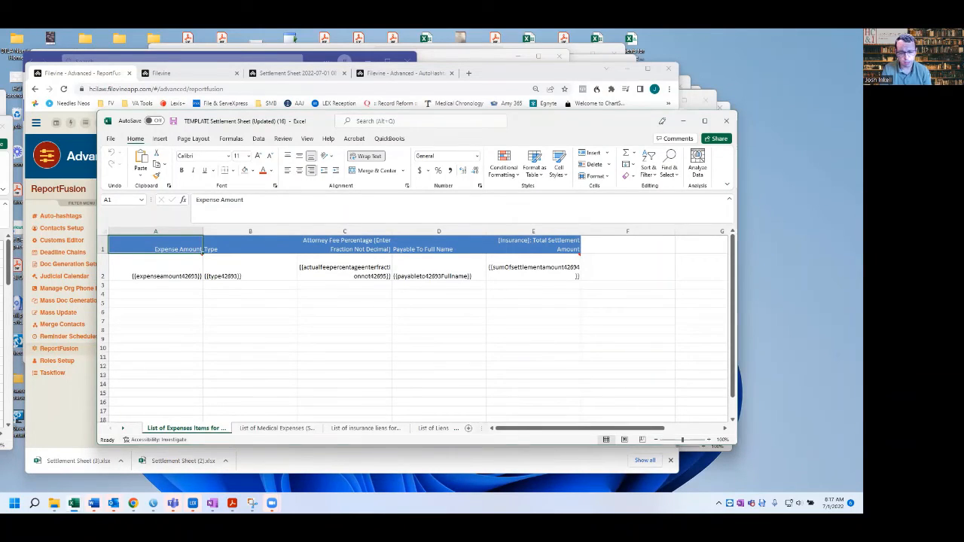
Step: Switch to the Settlement Sheet (3) workbook and inspect the lienholder merge field in cell A32 and its attached note
click(74, 503)
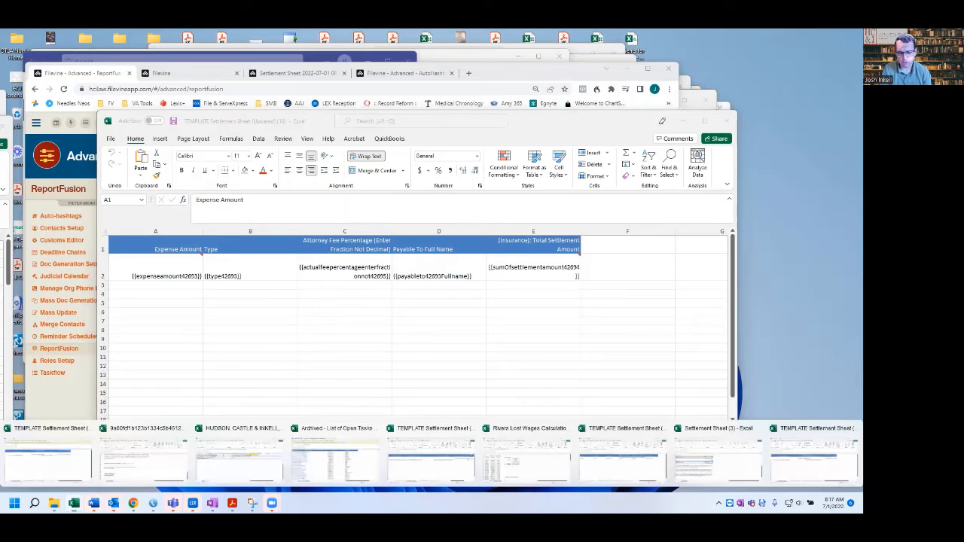
click(696, 477)
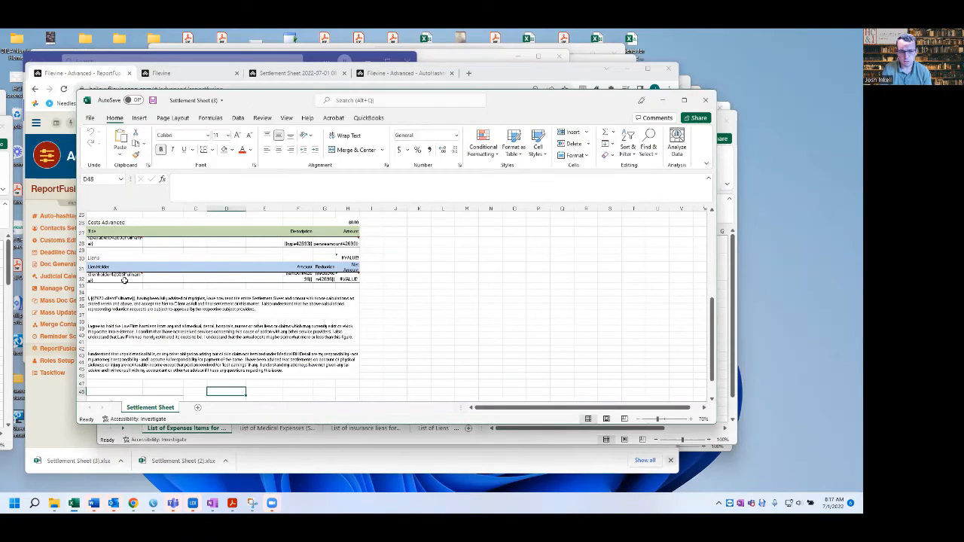
click(110, 276)
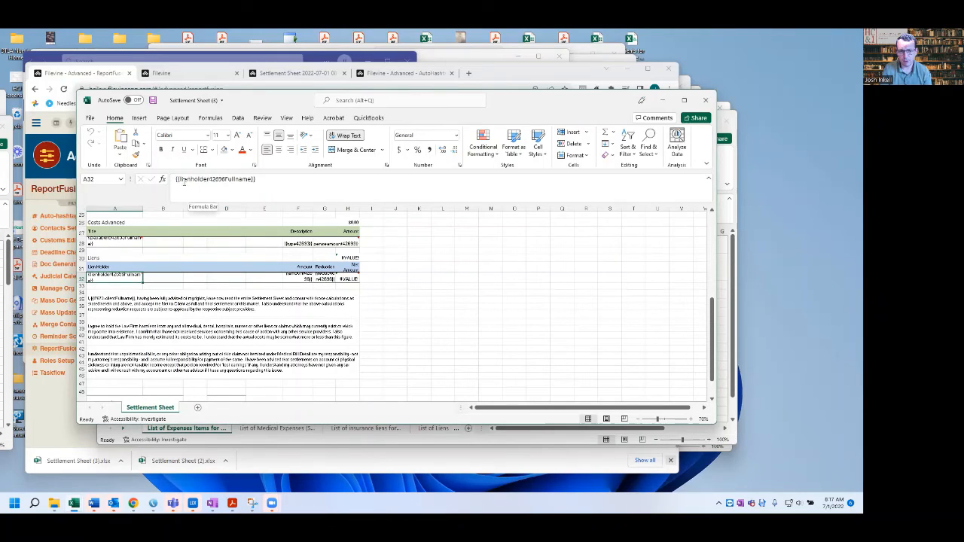
scroll(144, 283, up, 2)
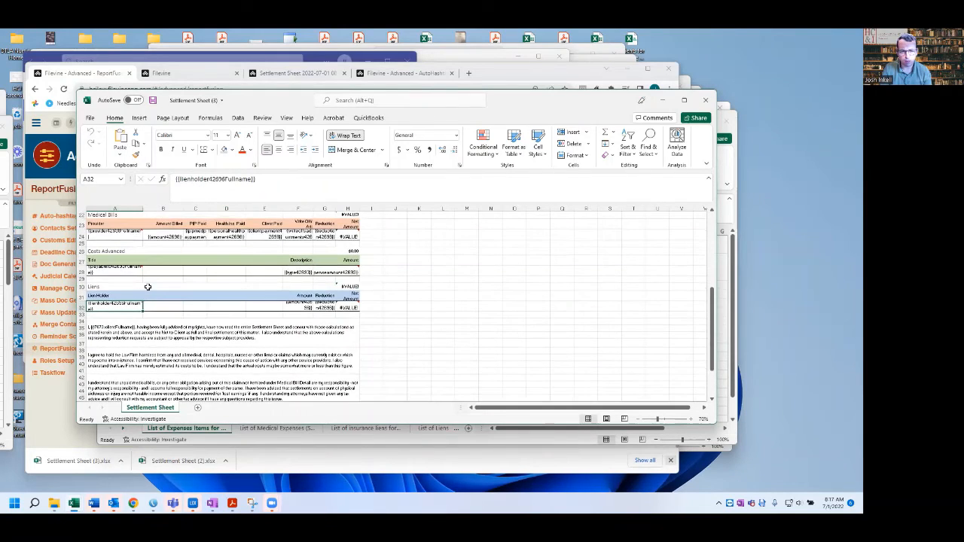
mouse_move(107, 307)
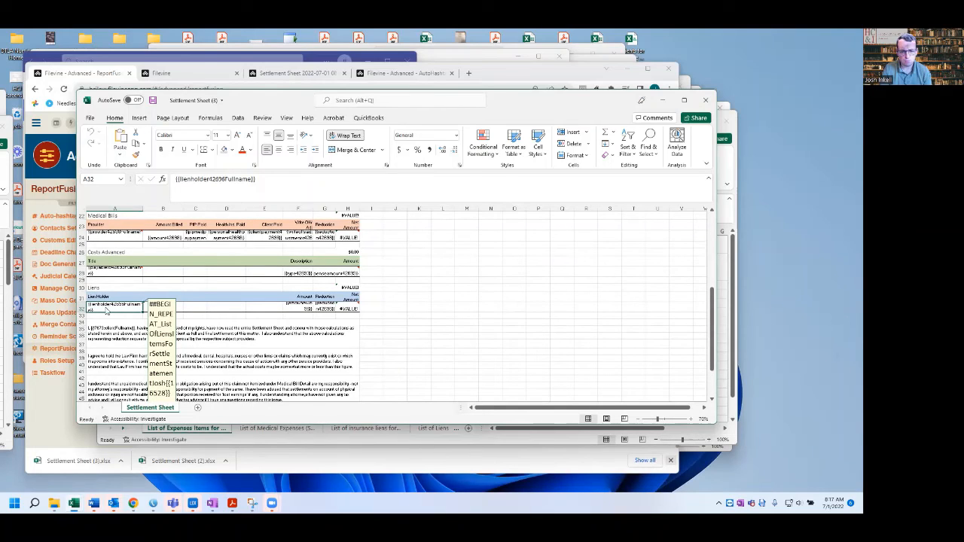
Step: Open the note on cell A32 for editing, enlarge its box to show the full BEGIN_REPEAT tag, and leave the note
right_click(106, 308)
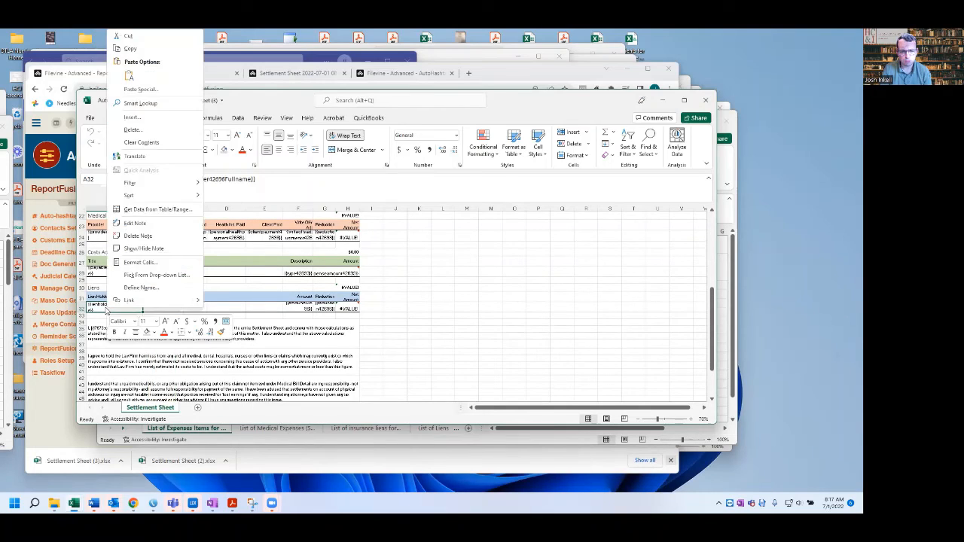
click(157, 224)
scroll(226, 316, down, 3)
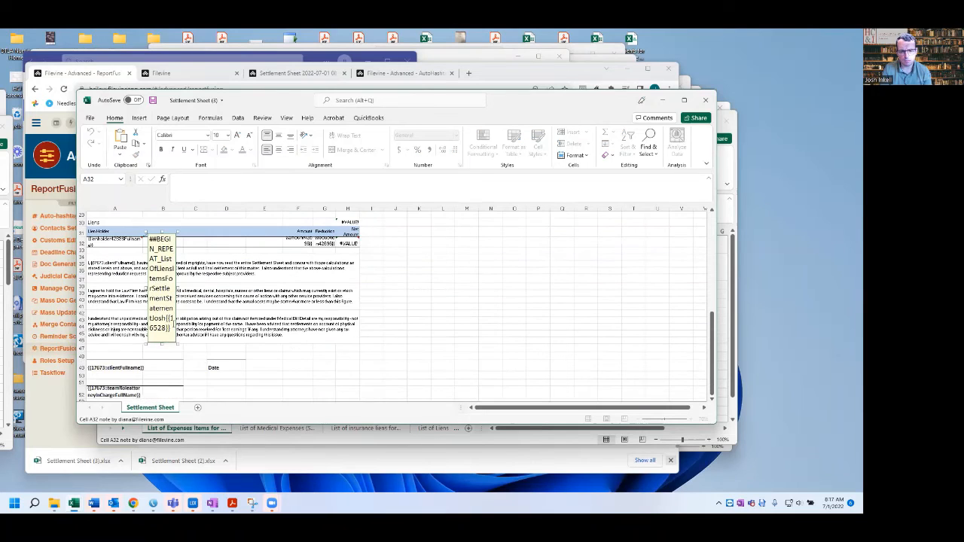
drag(177, 344, 176, 341)
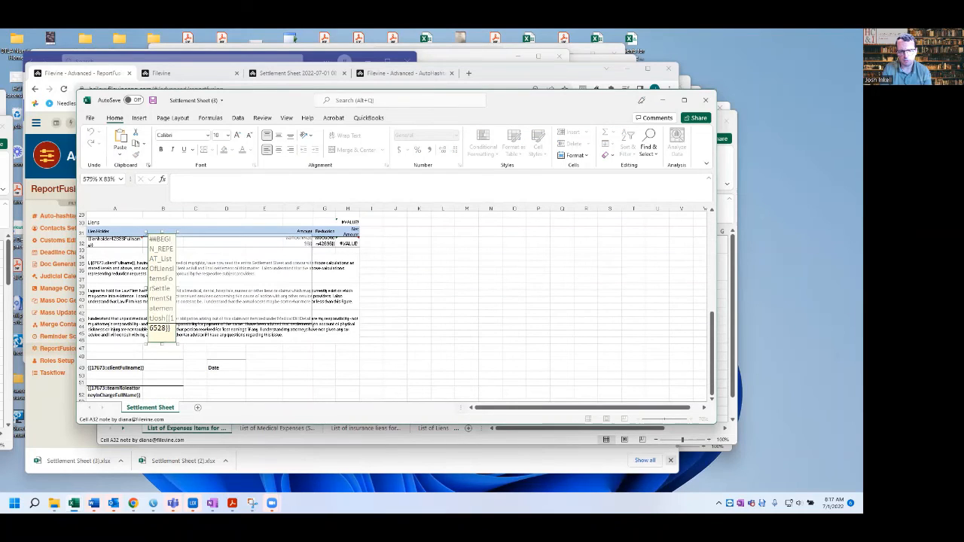
drag(312, 324, 313, 325)
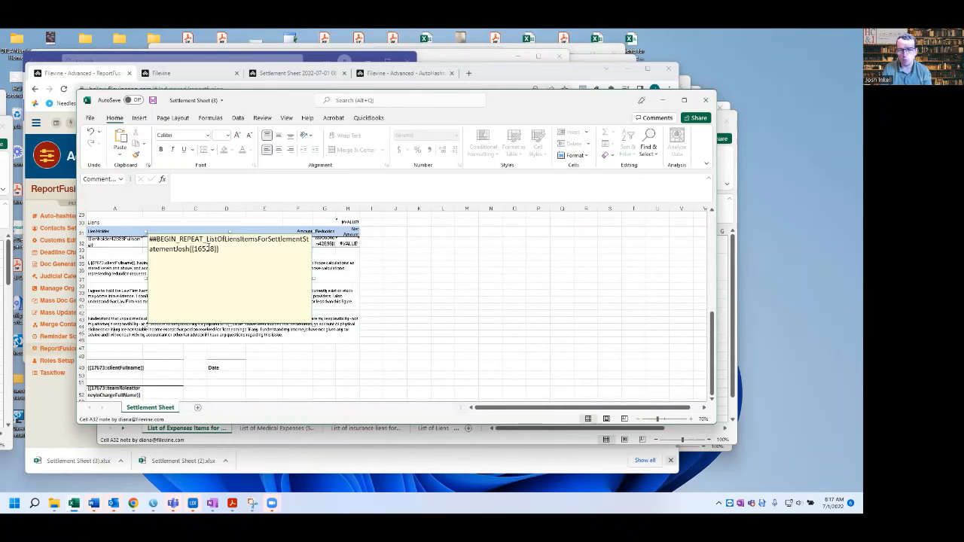
click(384, 303)
scroll(249, 314, up, 2)
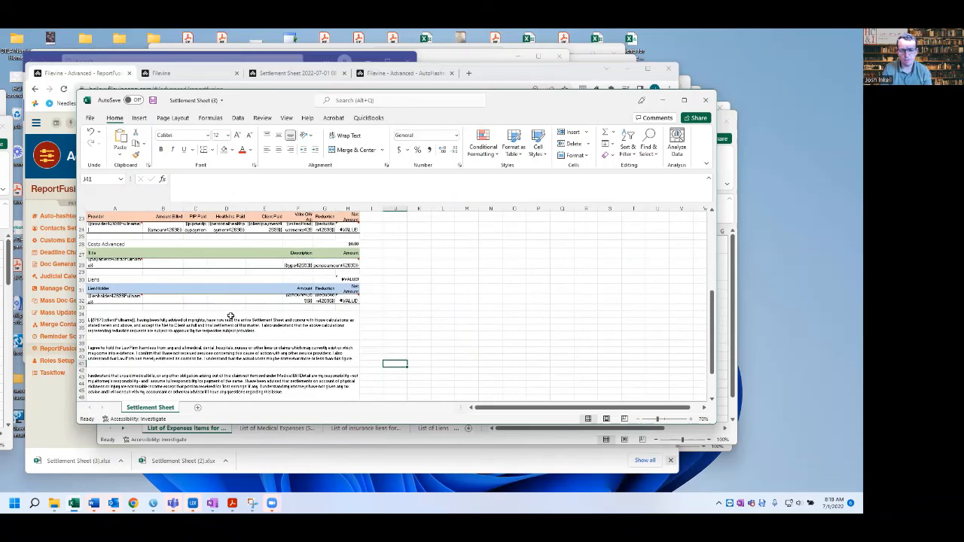
scroll(225, 317, up, 5)
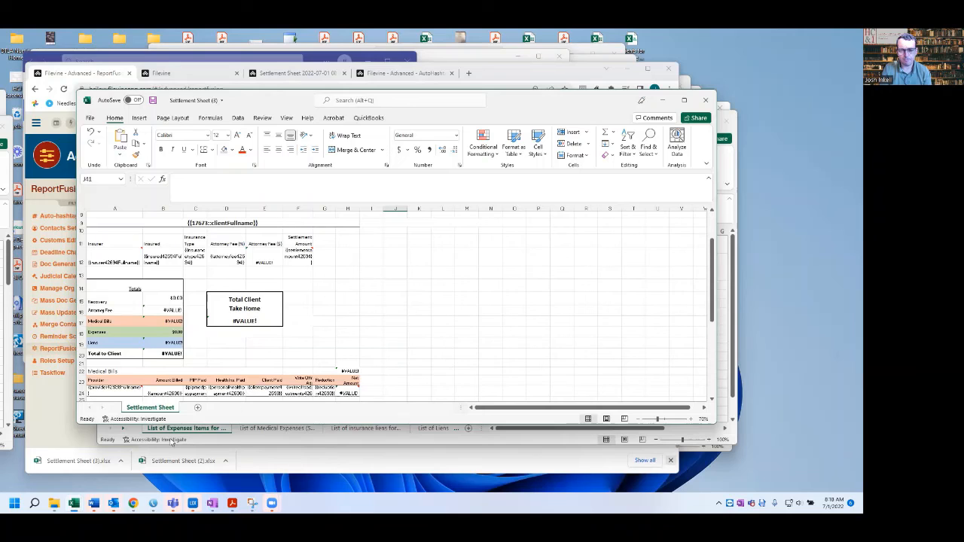
Step: Switch to Filevine and open the Customs Editor for the Master Multi - PI & WC project type
click(73, 434)
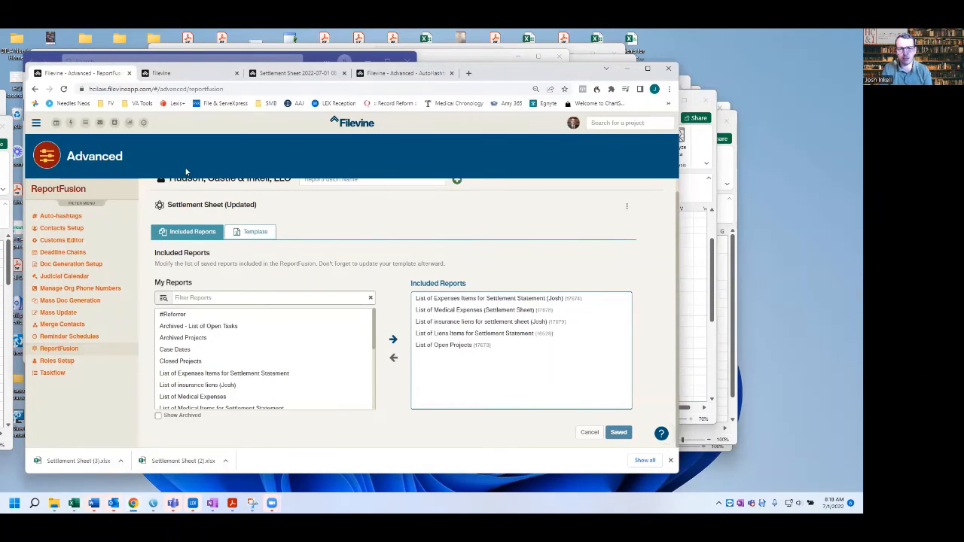
click(188, 73)
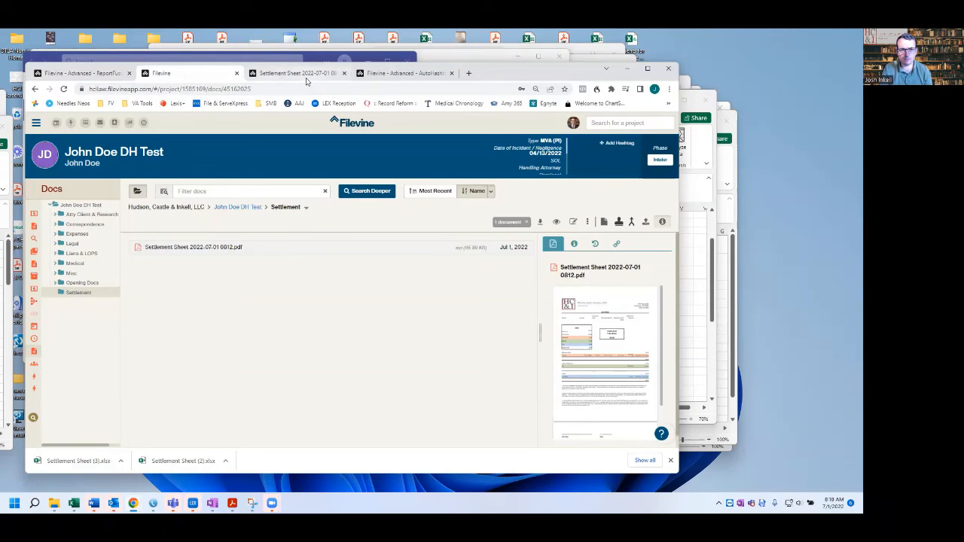
click(35, 122)
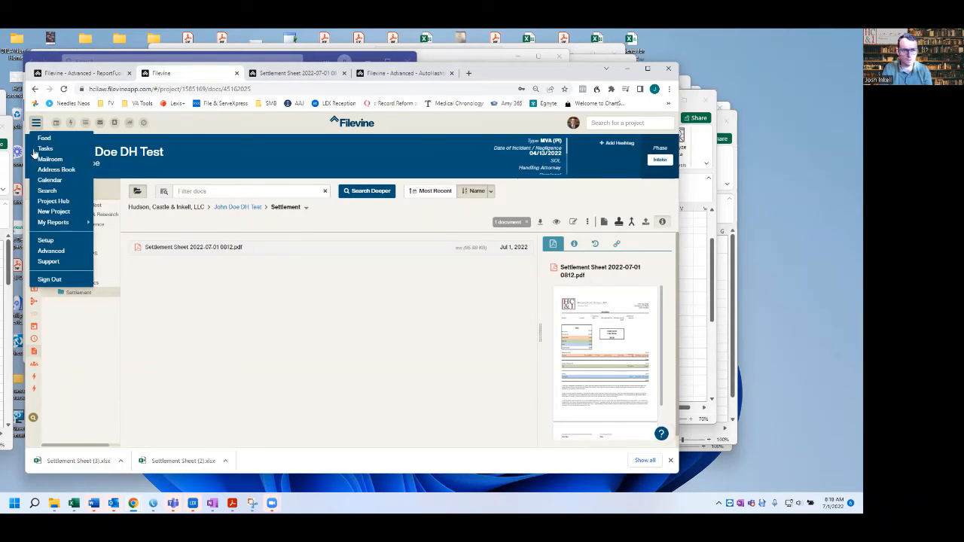
click(45, 251)
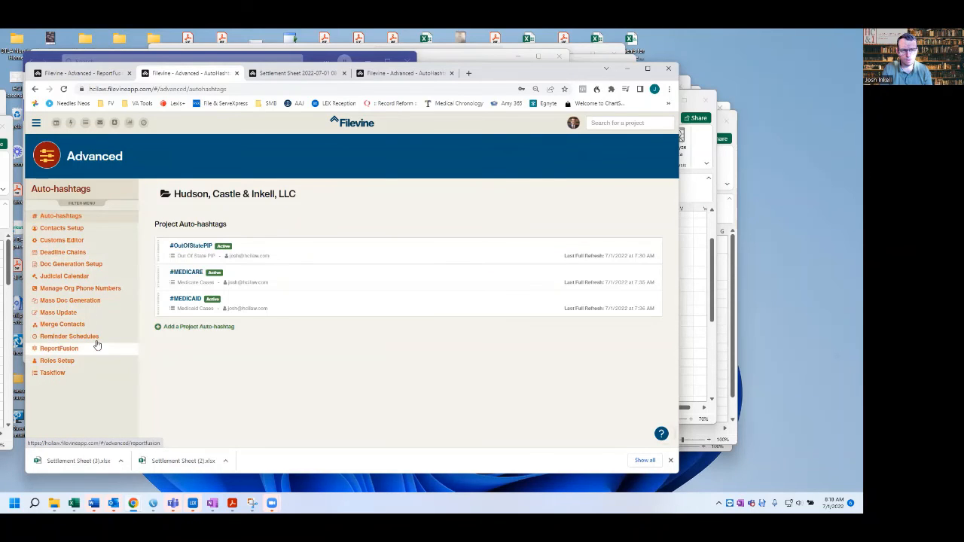
click(83, 241)
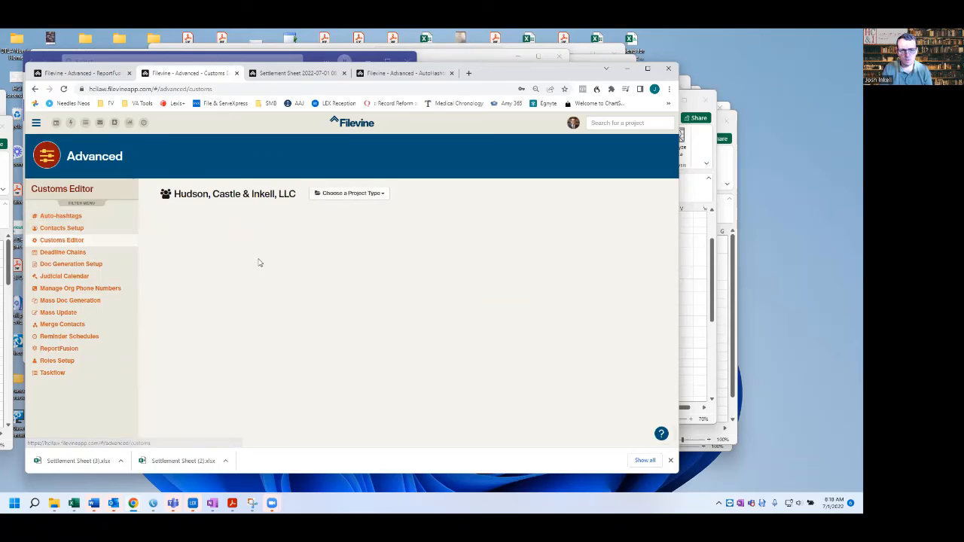
click(345, 192)
click(335, 251)
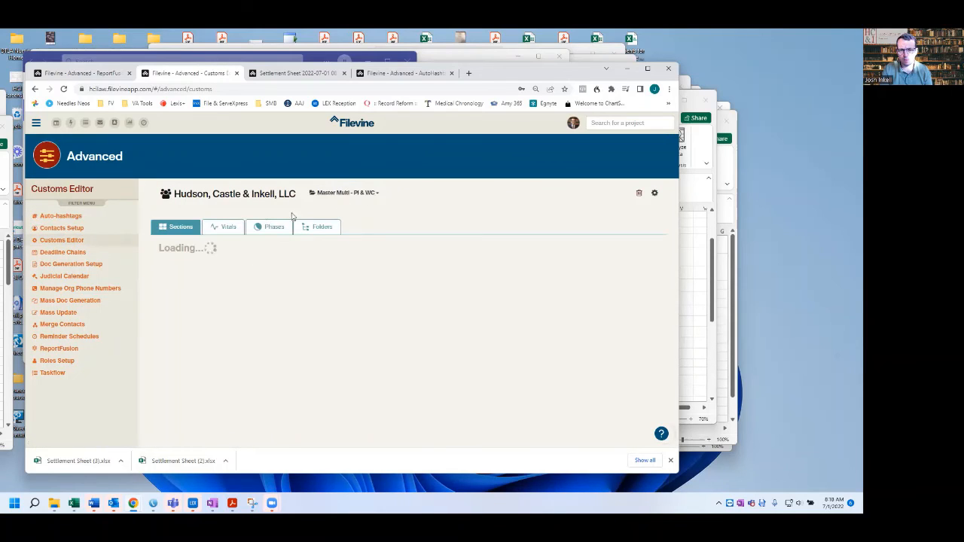
Step: Open the insurance section's setup and view its custom fields and widgets
scroll(202, 317, down, 2)
scroll(202, 329, down, 1)
click(214, 298)
scroll(196, 336, down, 2)
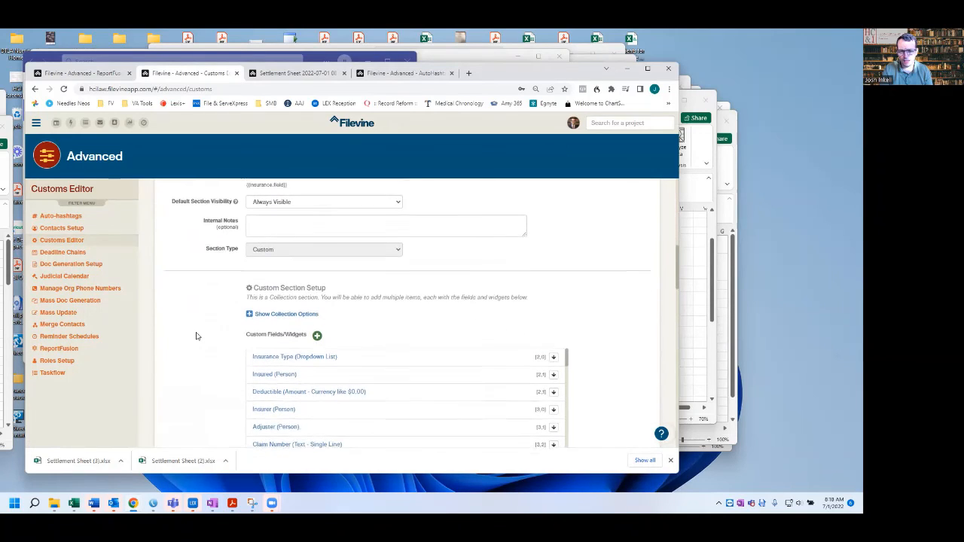
Step: Search the page for "fusion" to locate the Settlement Statement widget among the insurance section's custom fields
scroll(195, 336, down, 1)
key(ctrl+f)
text(fusion)
key(Return)
key(Return)
scroll(306, 338, down, 6)
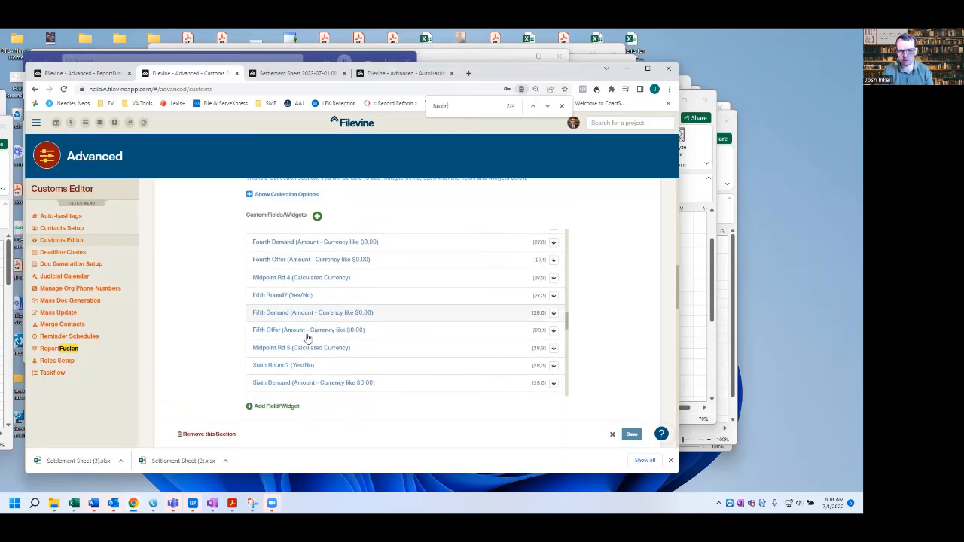
key(Return)
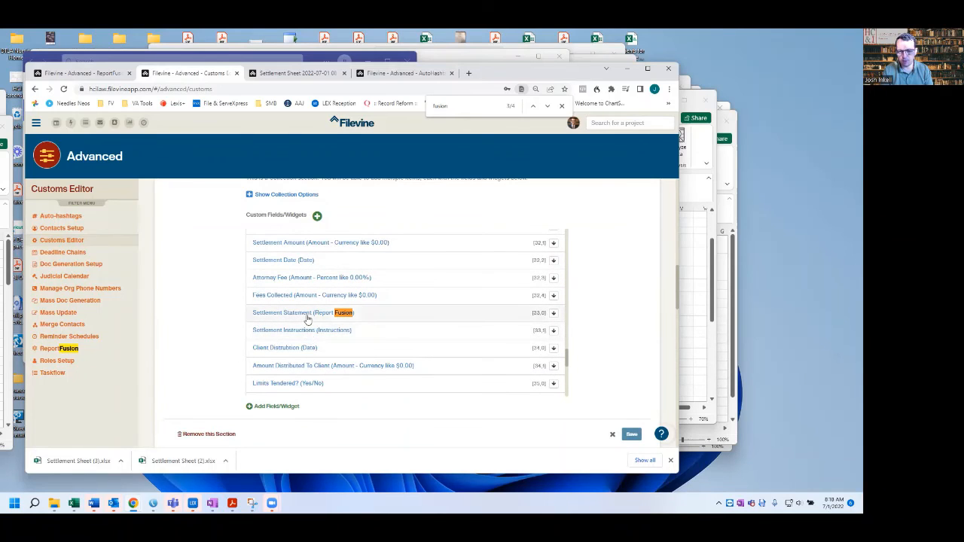
Step: Open the Settlement Statement widget to review its ReportFusion and export settings, cancel without changes, and look over the neighbouring settlement fields
click(307, 320)
scroll(303, 309, down, 1)
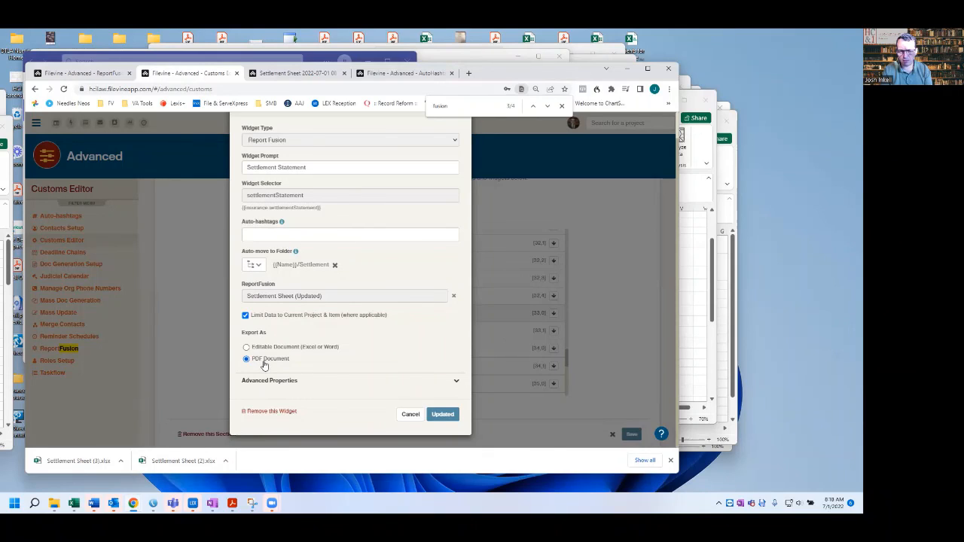
click(409, 415)
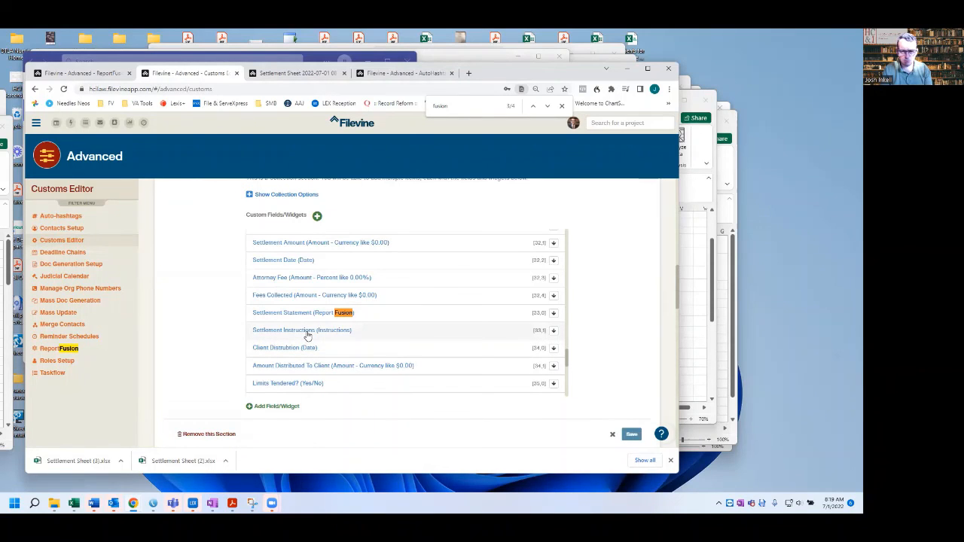
scroll(308, 335, up, 2)
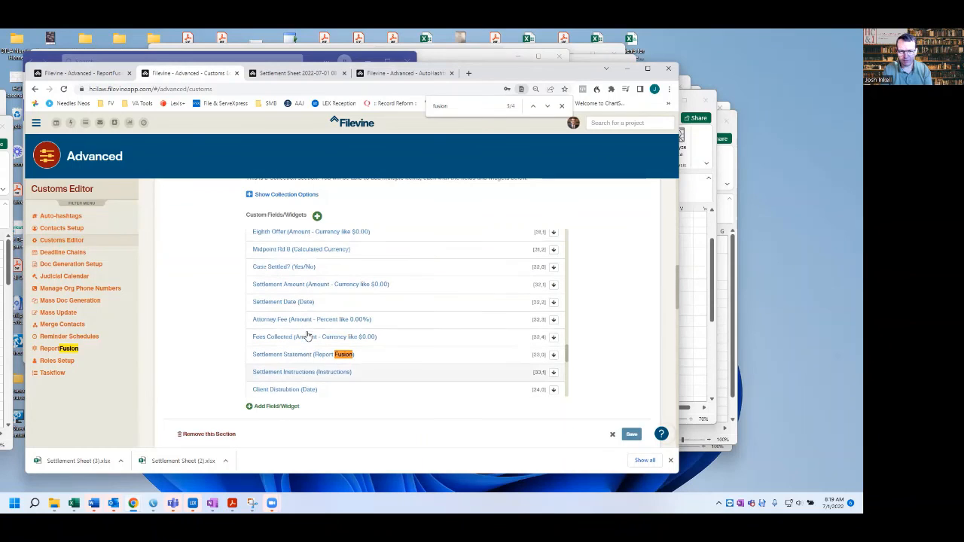
scroll(307, 335, up, 2)
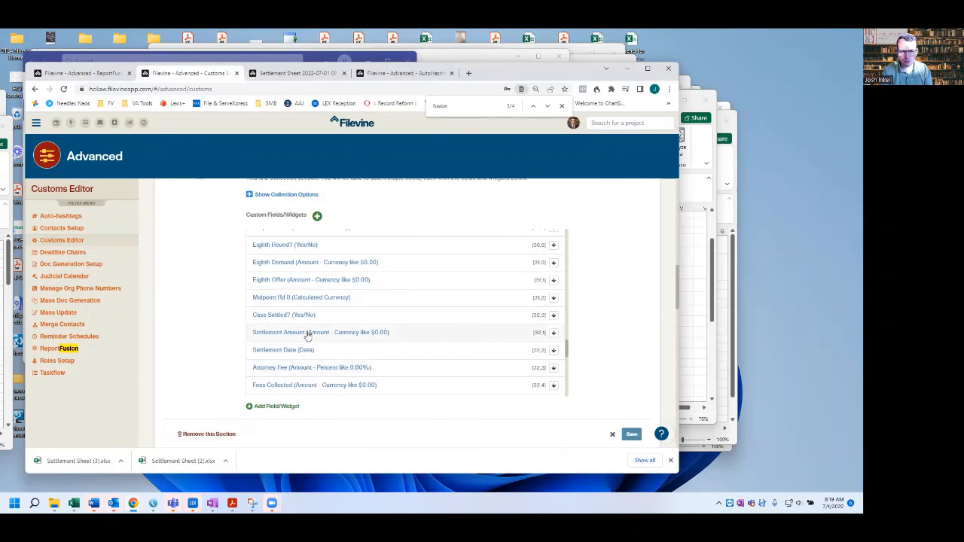